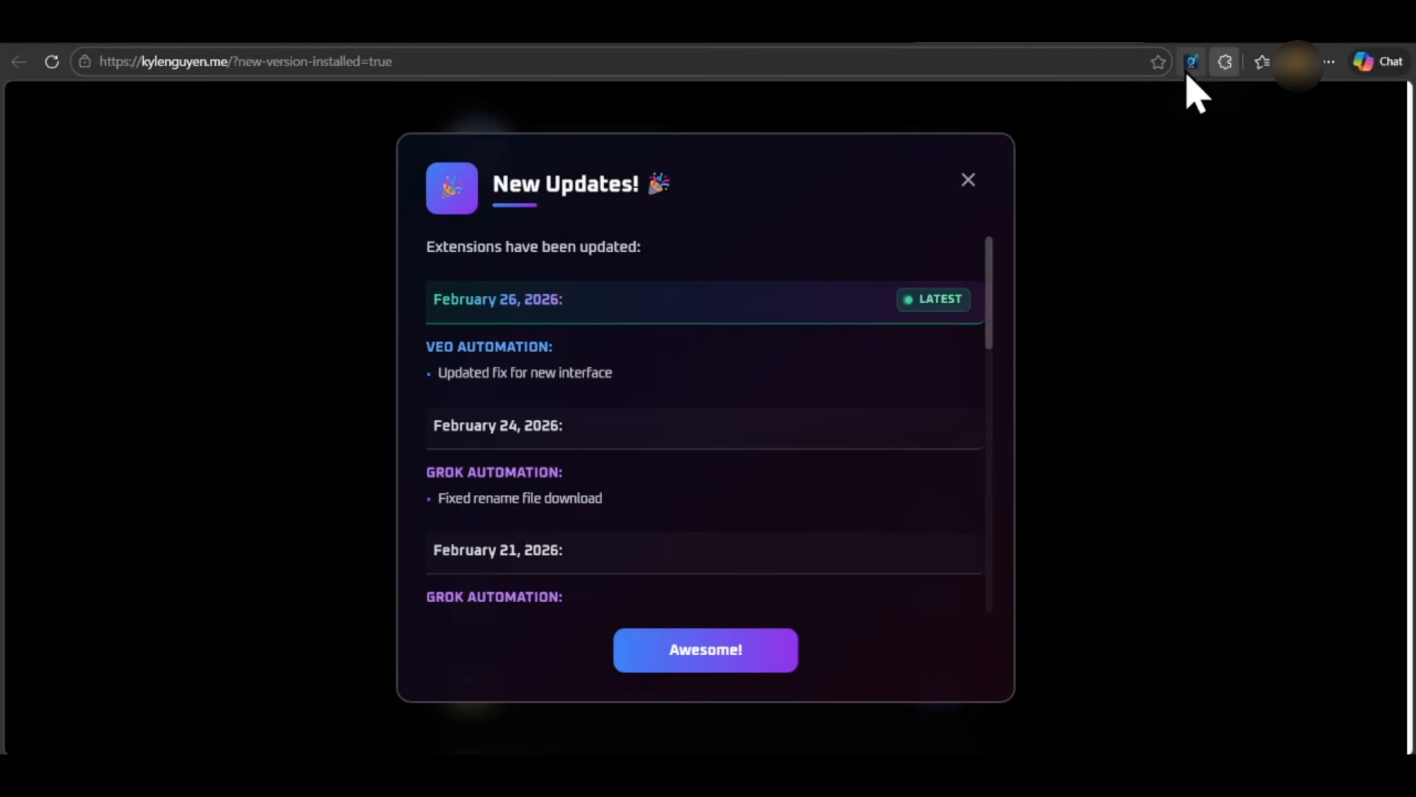
- Open the Grok Automation extension and go to the Grok imagine page from it
left_click(1189, 72)
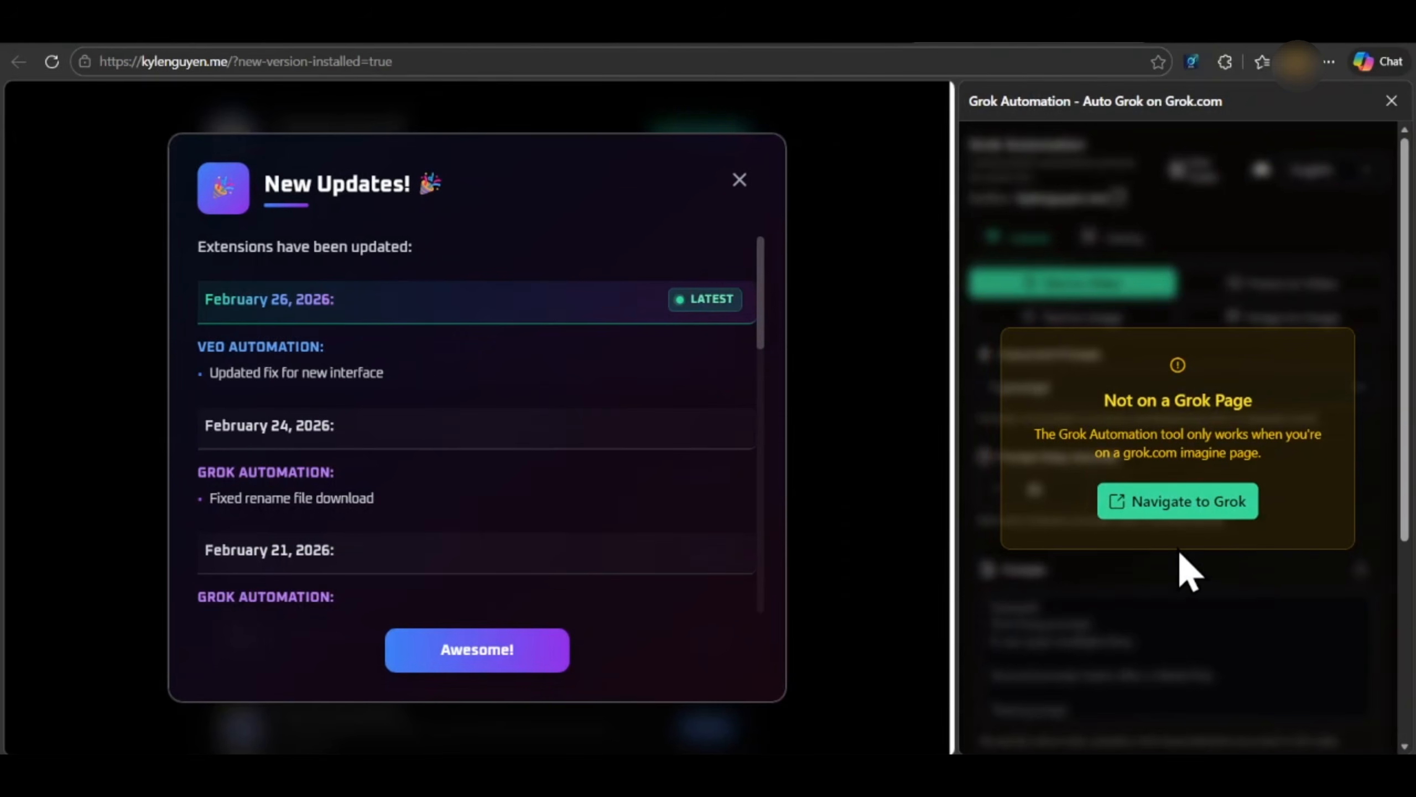
left_click(1189, 503)
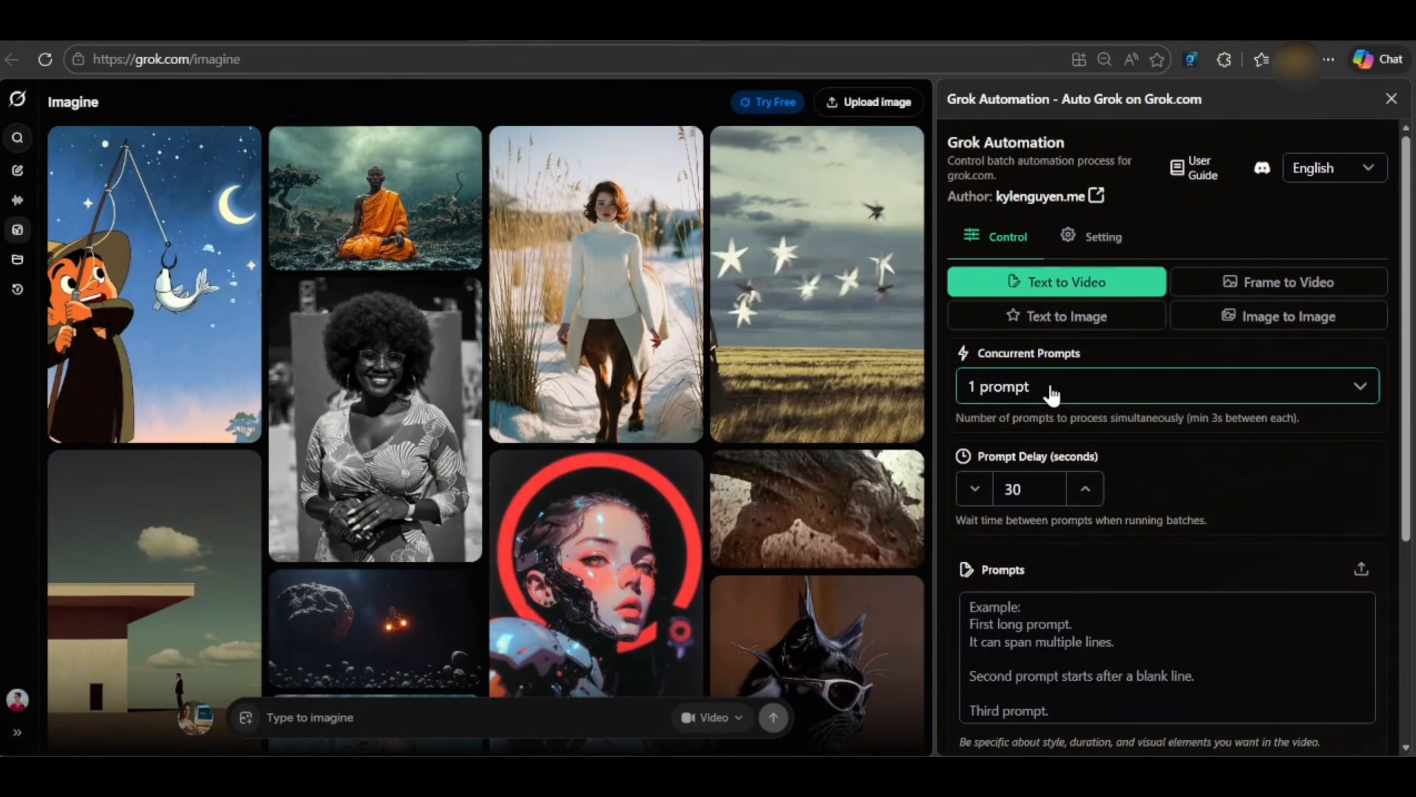
- Set the concurrent prompts to 1 prompt and the prompt delay to 20 seconds
left_click(1052, 394)
left_click(1031, 429)
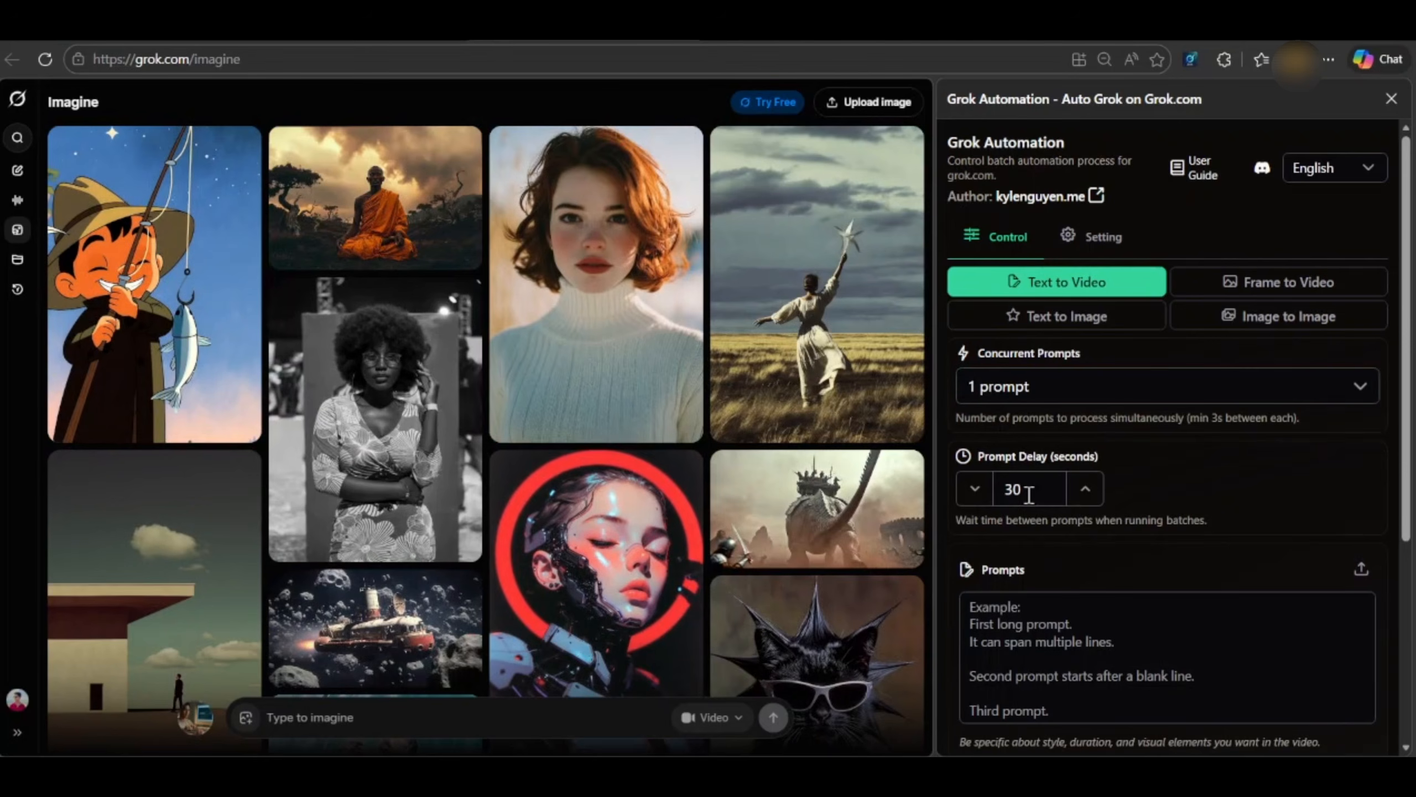
left_click(1037, 491)
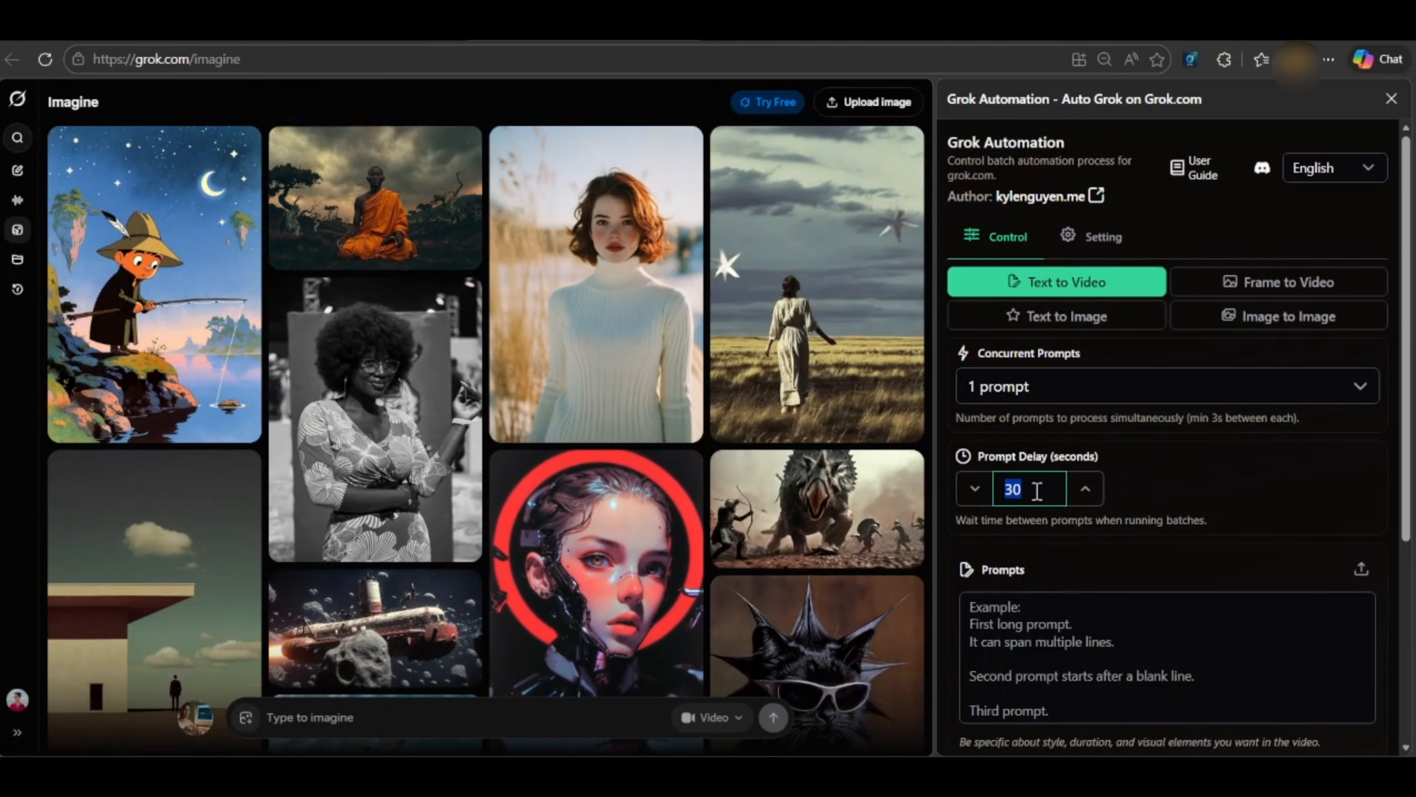
key("BackSpace")
key("BackSpace")
type("20")
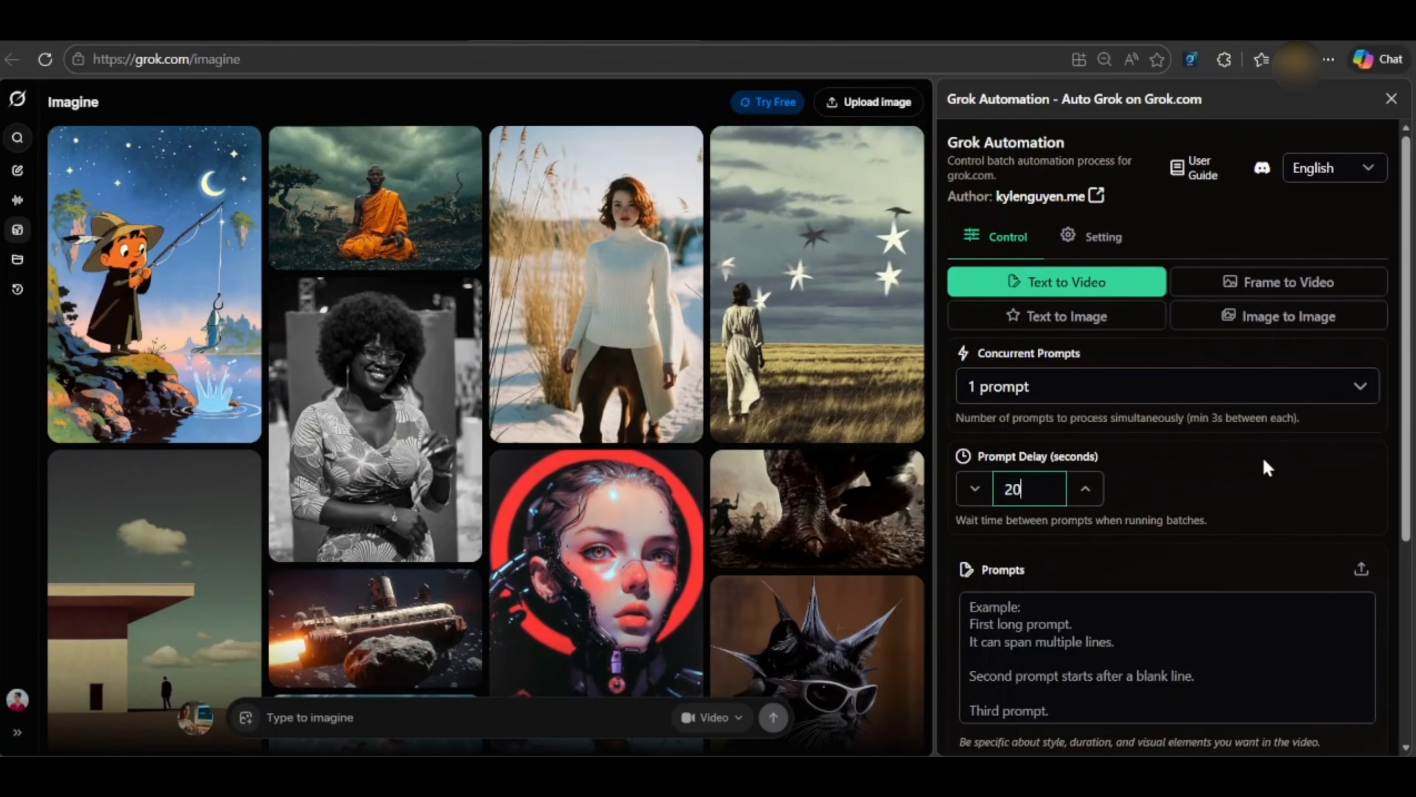
left_click(1262, 456)
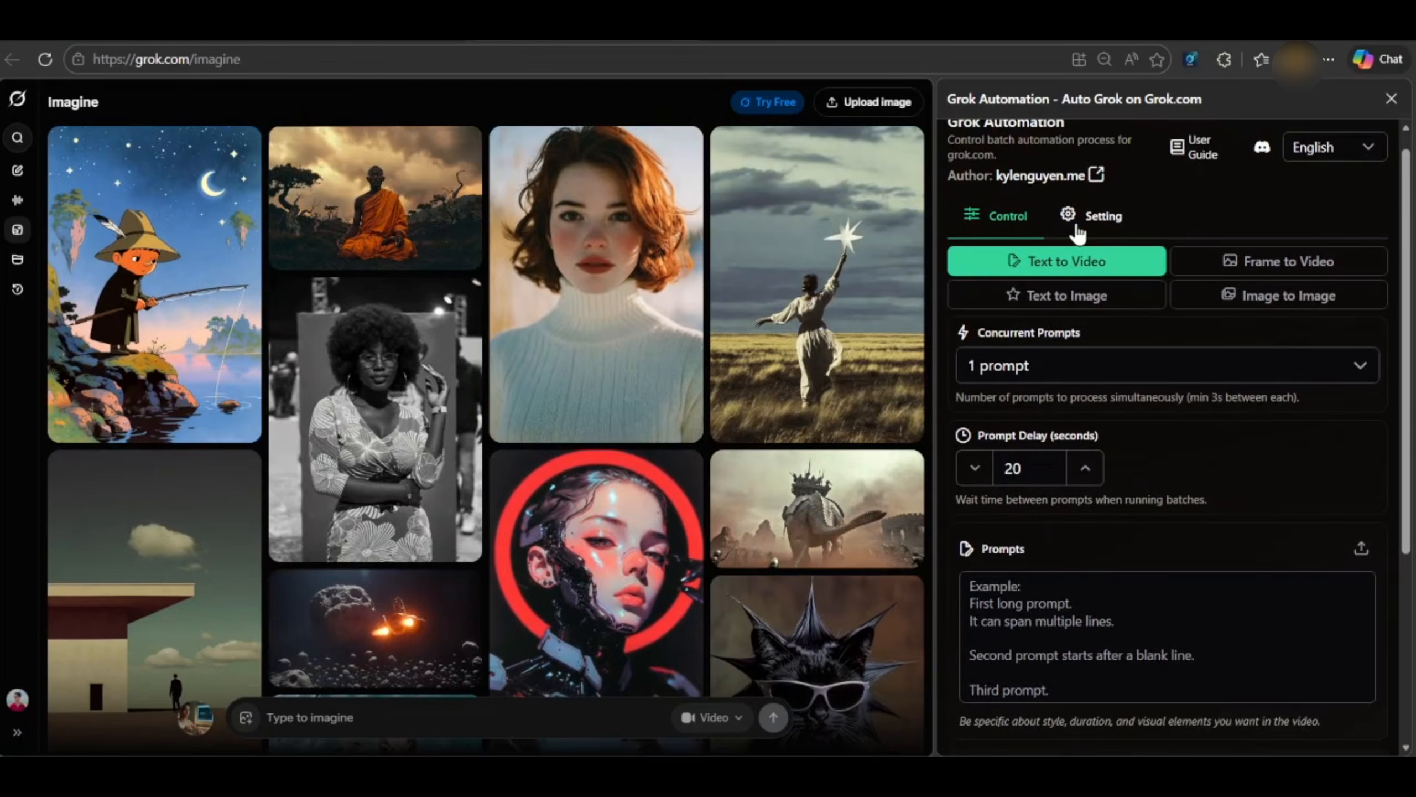
- In the extension's settings, select the Default model and the 16:9 (YouTube) default aspect ratio
left_click(1076, 225)
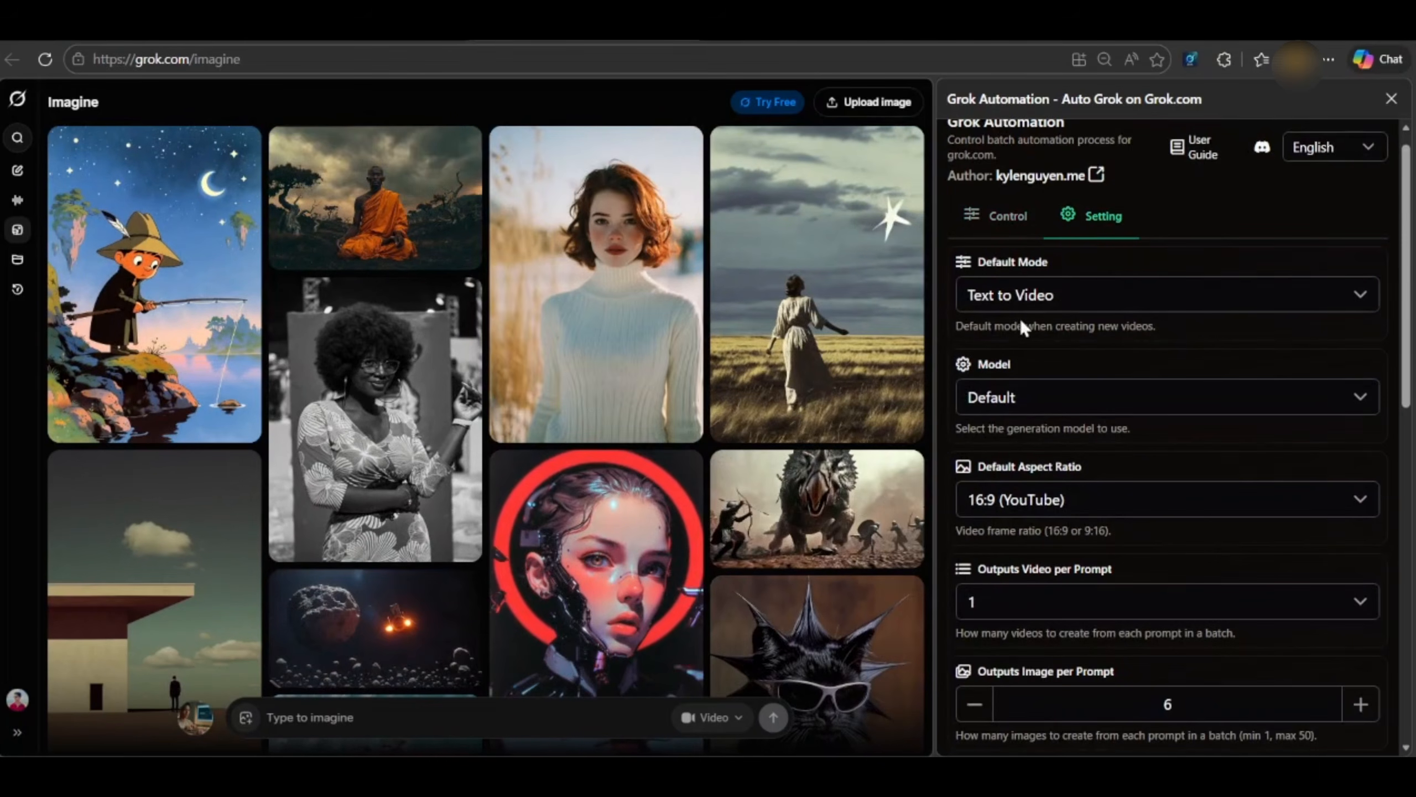
left_click(1049, 403)
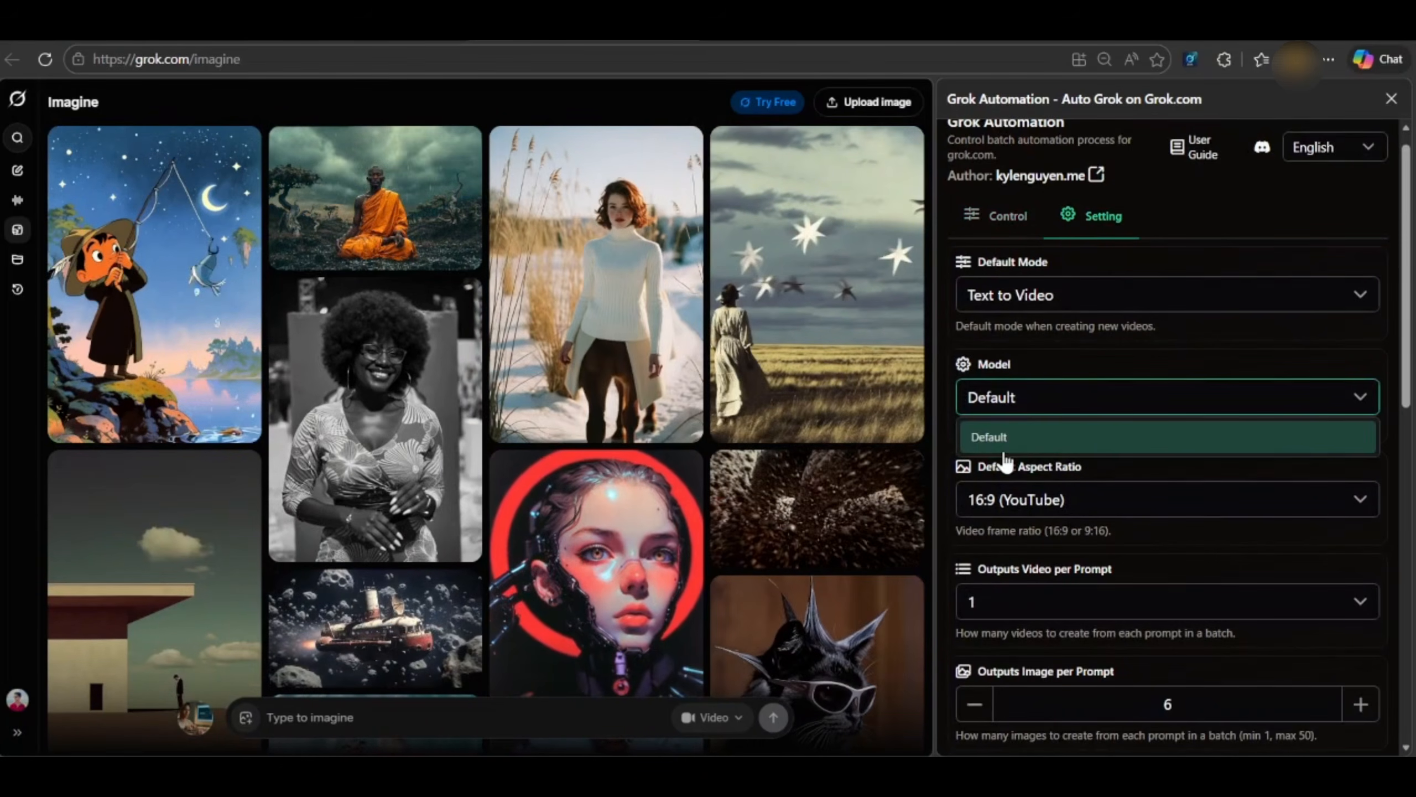
left_click(1039, 449)
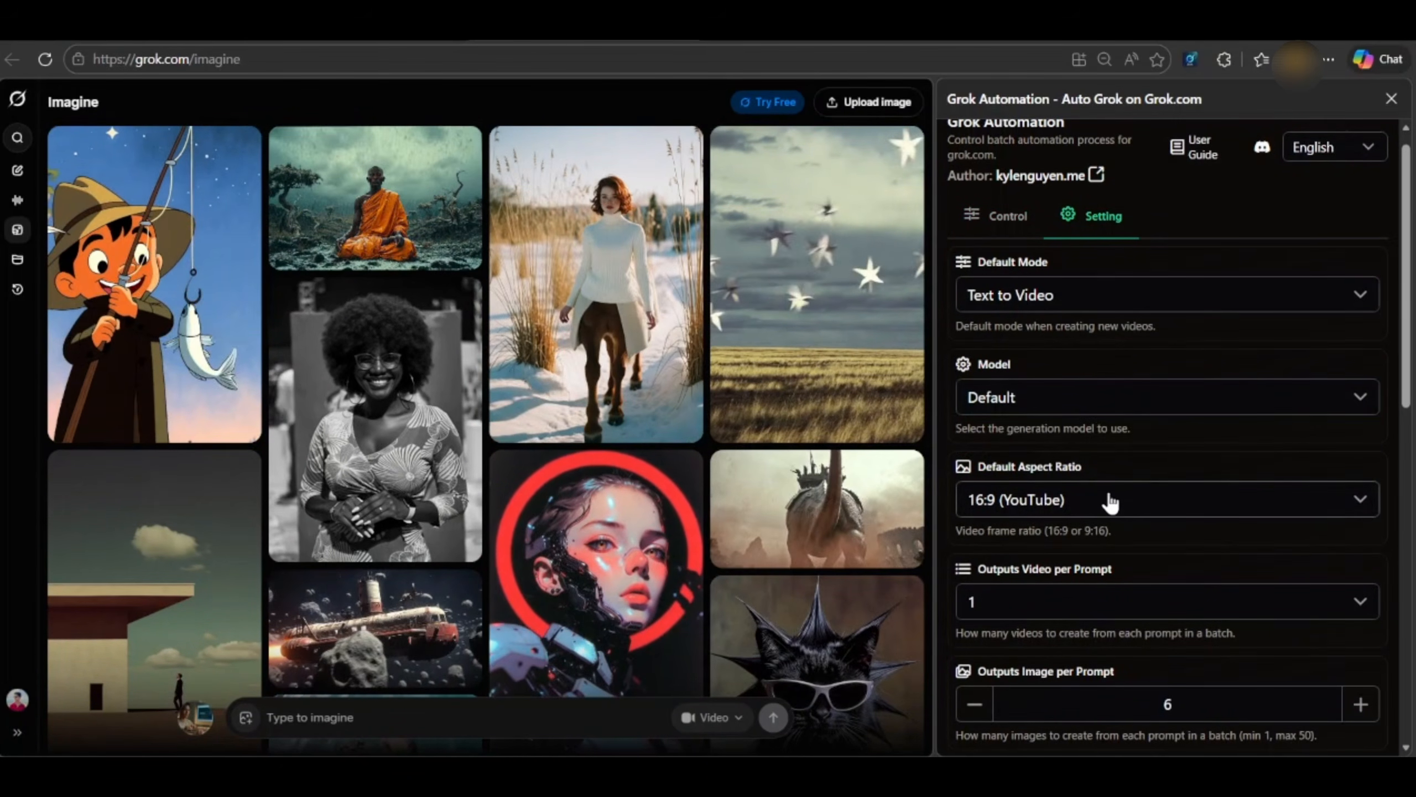
left_click(1106, 499)
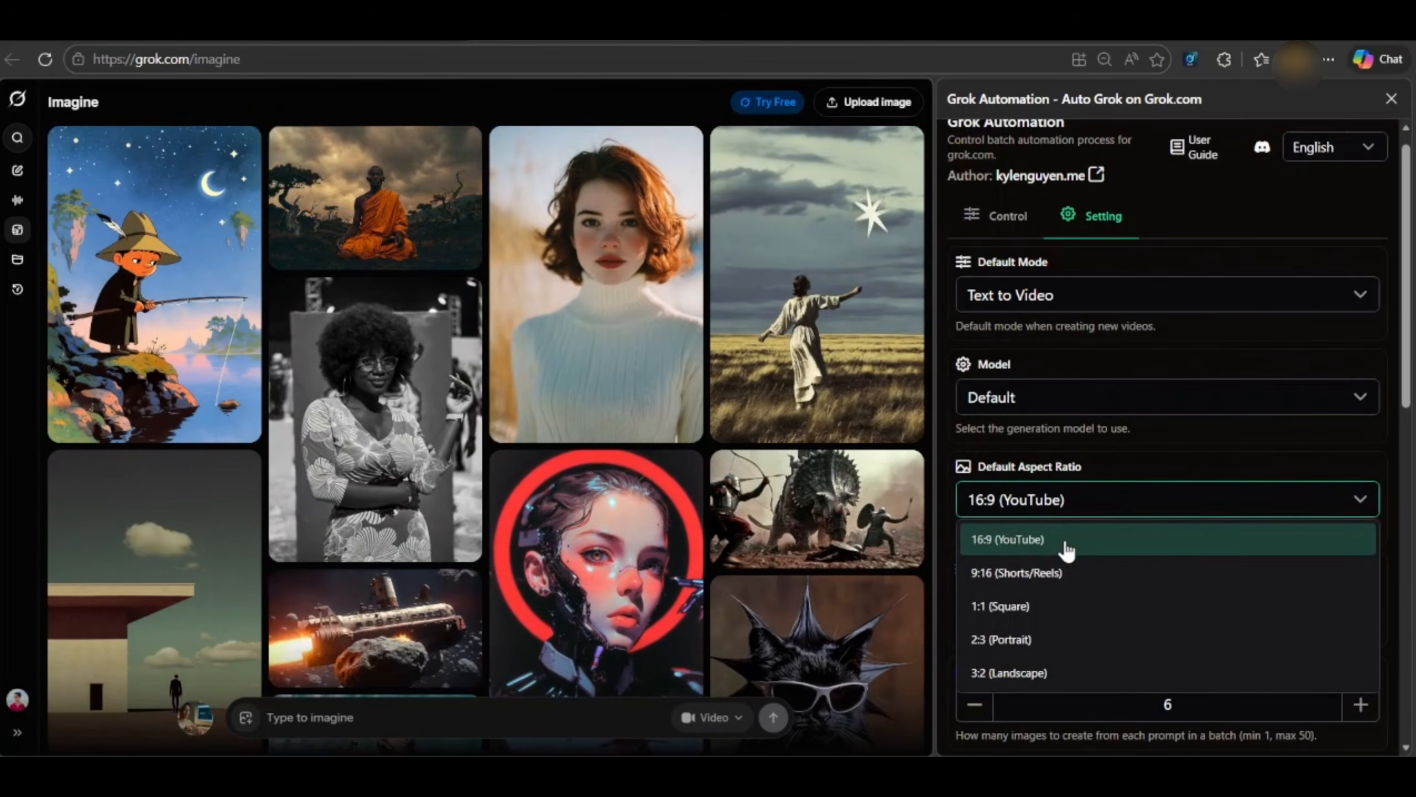
left_click(1067, 552)
- Set the default video frame duration to 6 seconds
scroll(1029, 518, "down", 3)
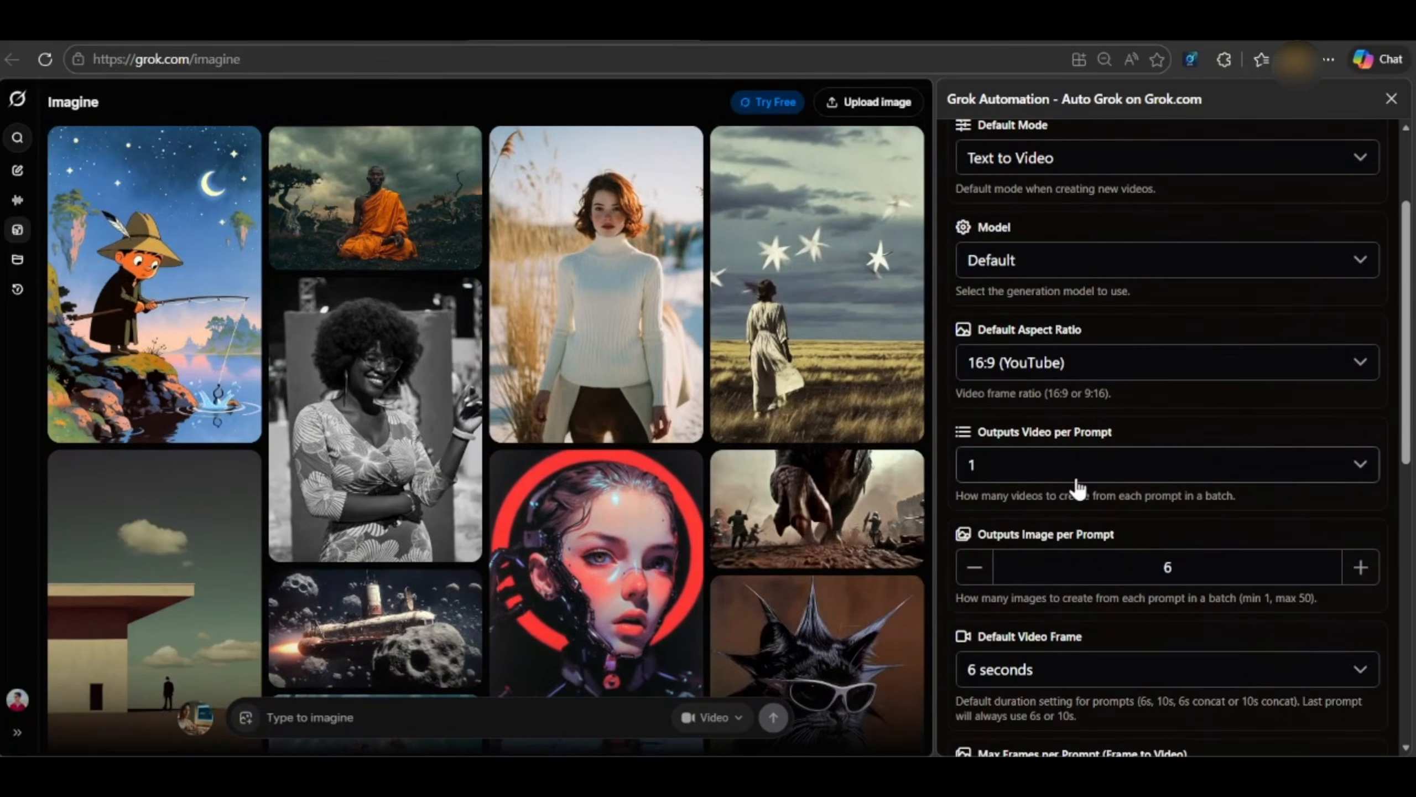
scroll(1076, 480, "down", 3)
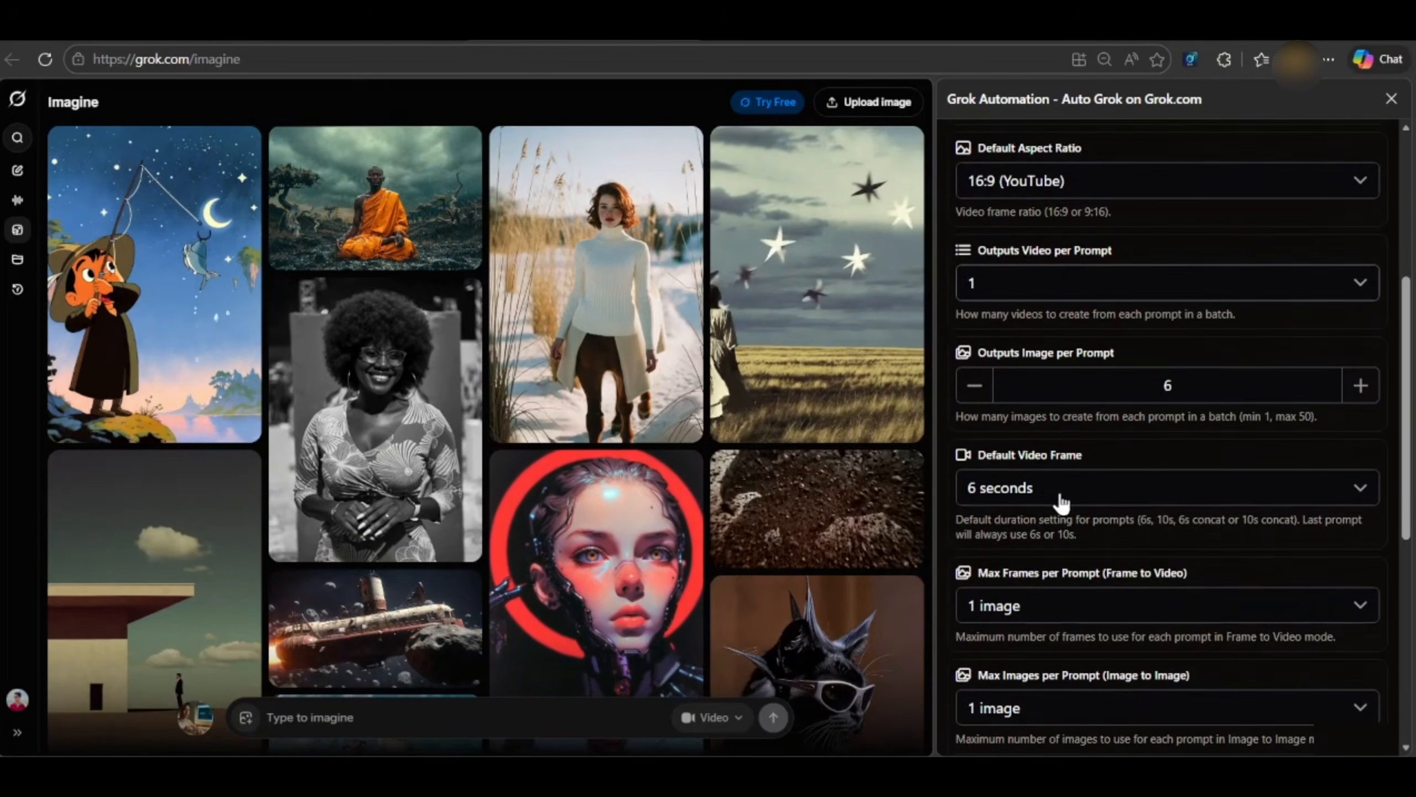
left_click(1059, 499)
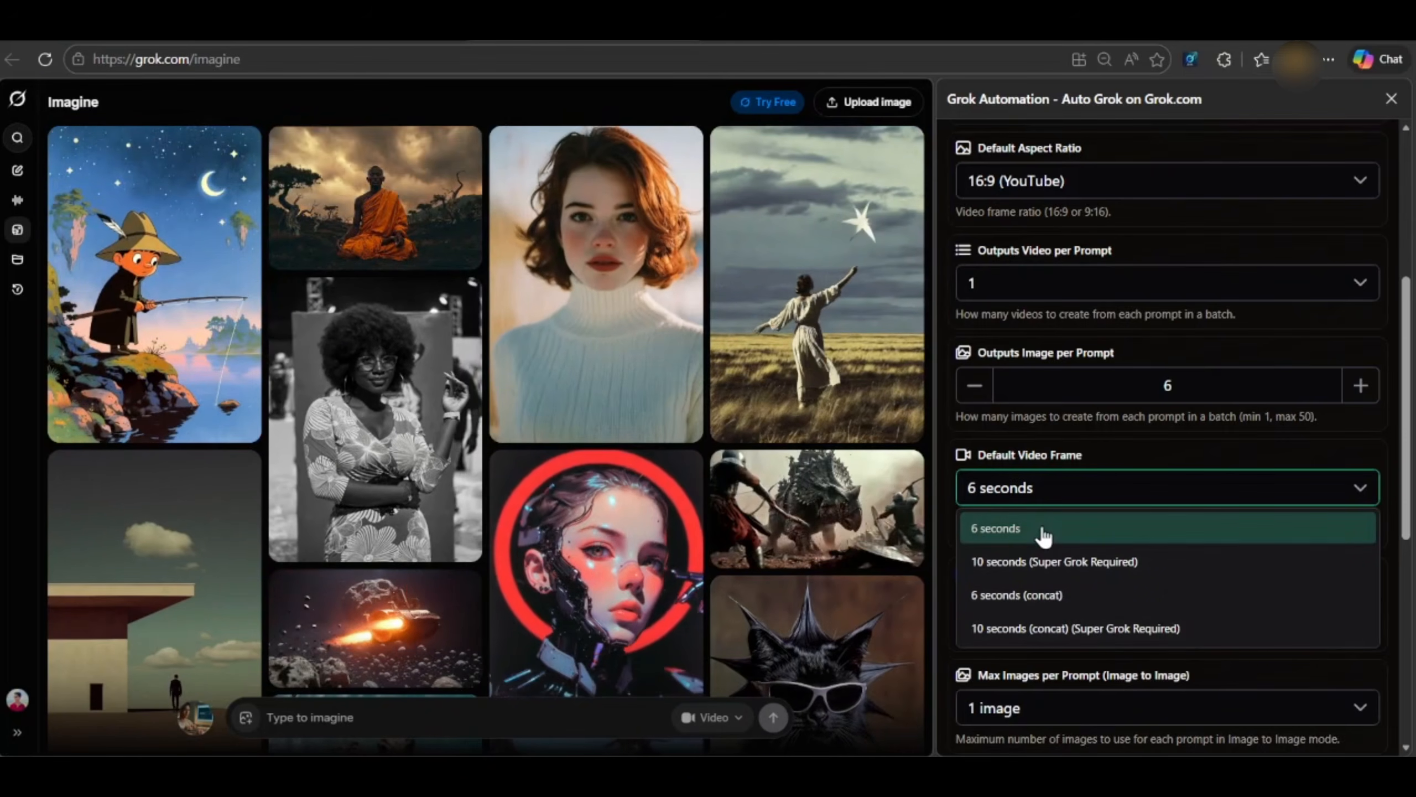
left_click(1043, 531)
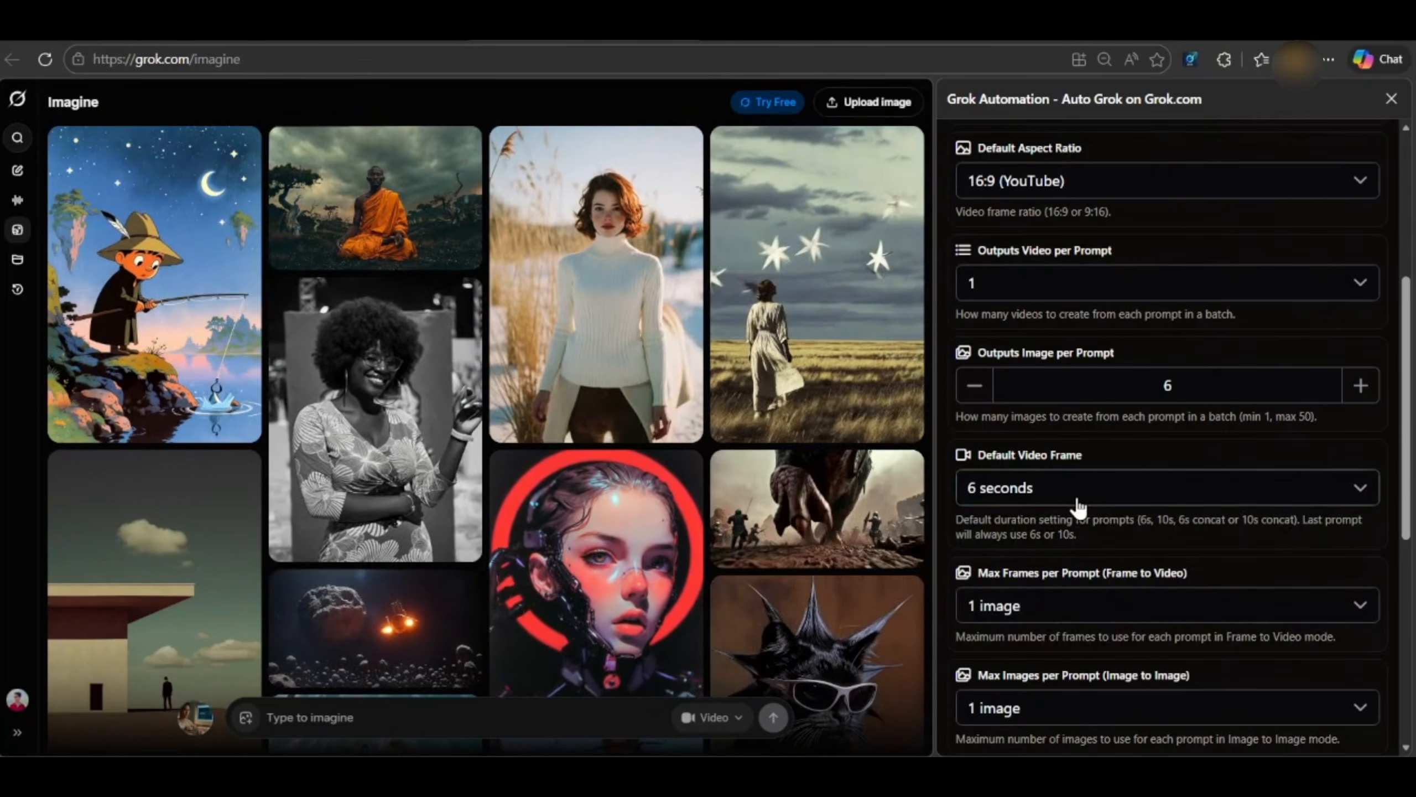
- Set the auto download quality to 720p and save the extension settings
scroll(1075, 507, "down", 3)
scroll(1077, 507, "down", 2)
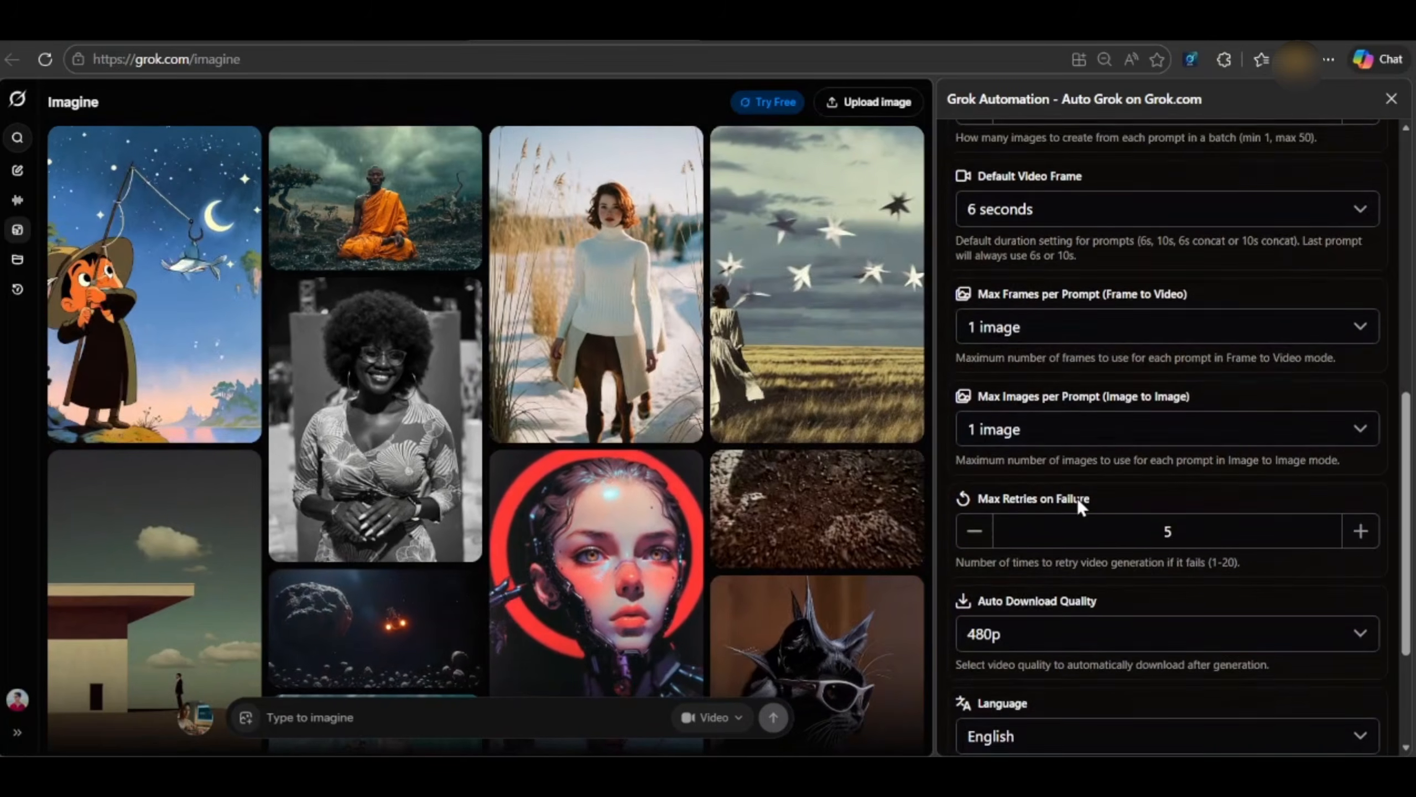
scroll(1077, 508, "down", 2)
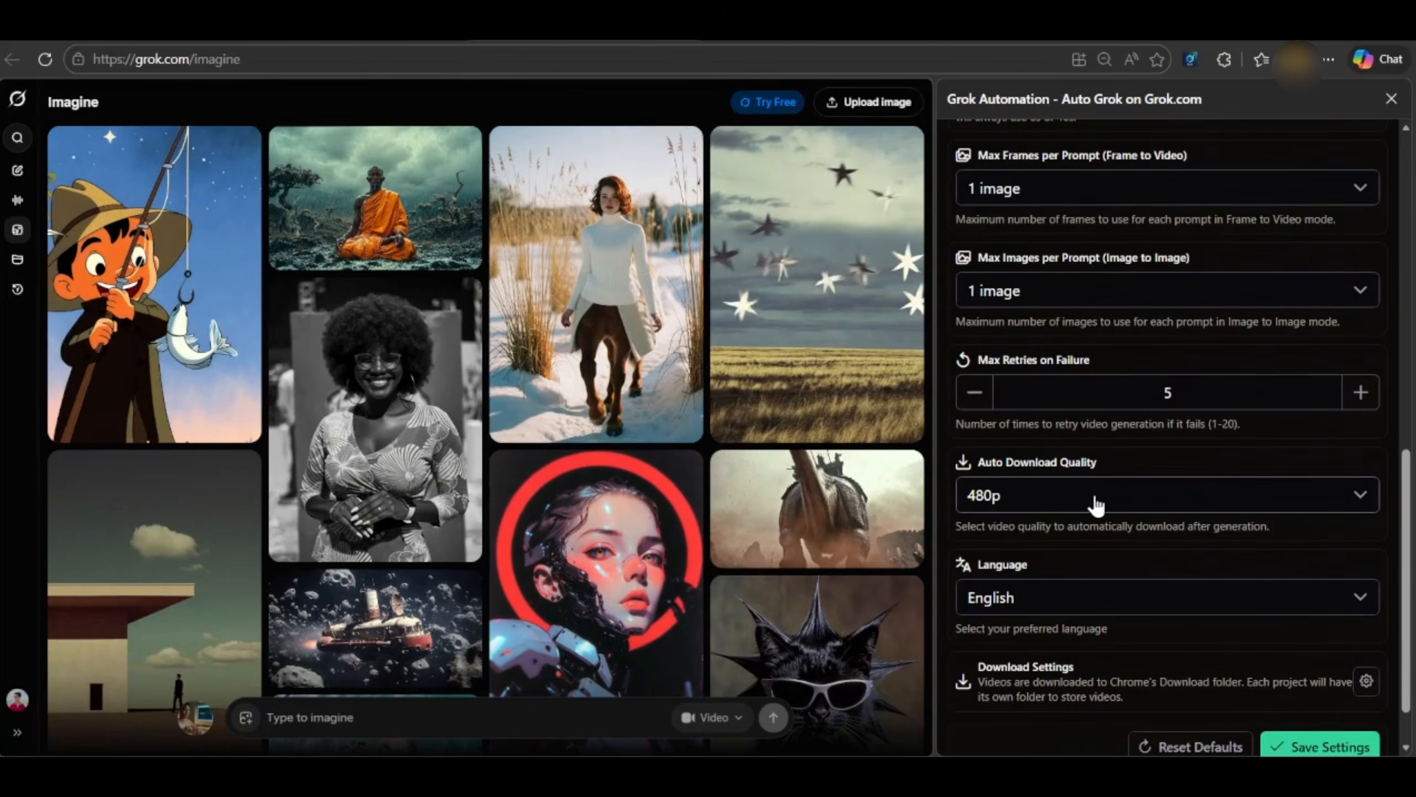
left_click(1109, 493)
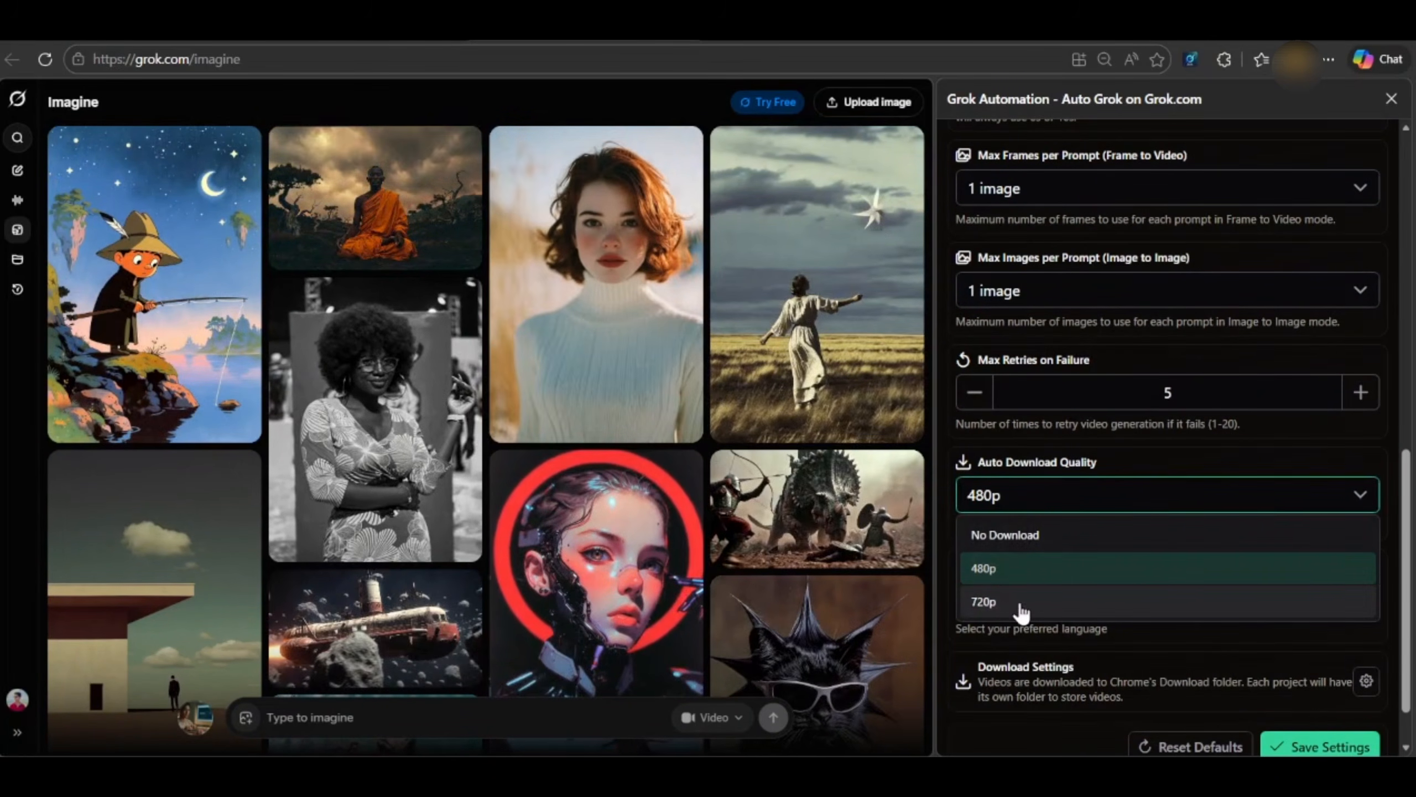
left_click(1030, 603)
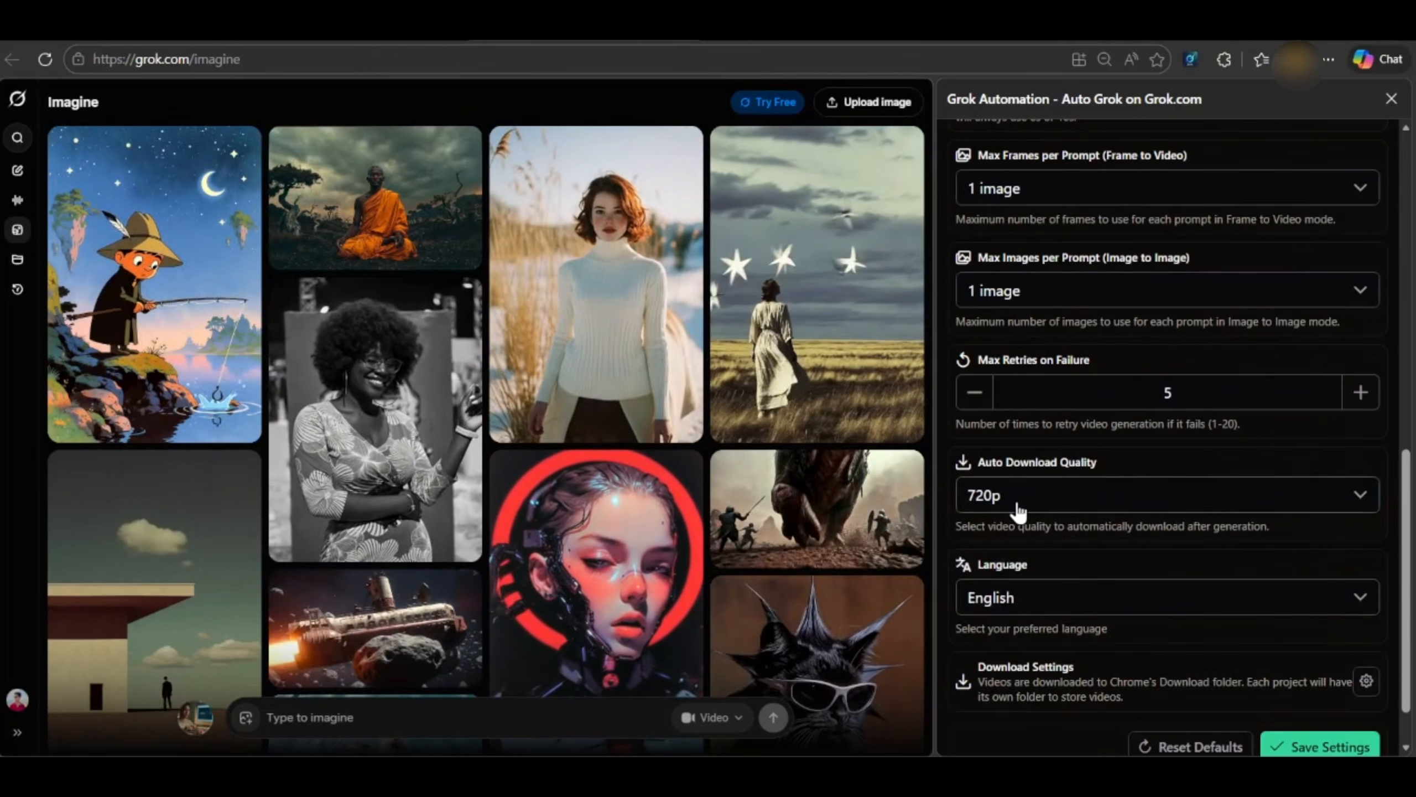
scroll(1180, 551, "down", 1)
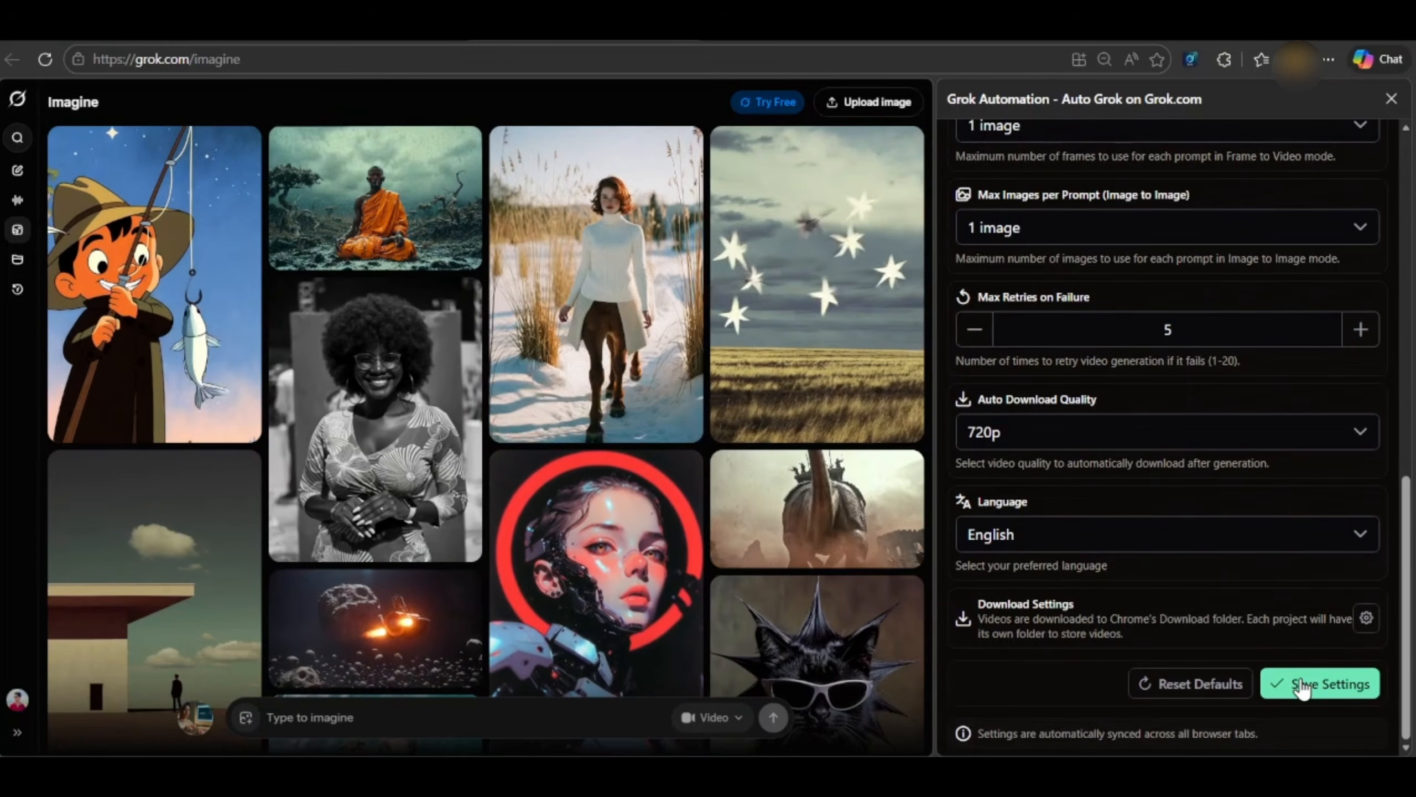
left_click(1302, 685)
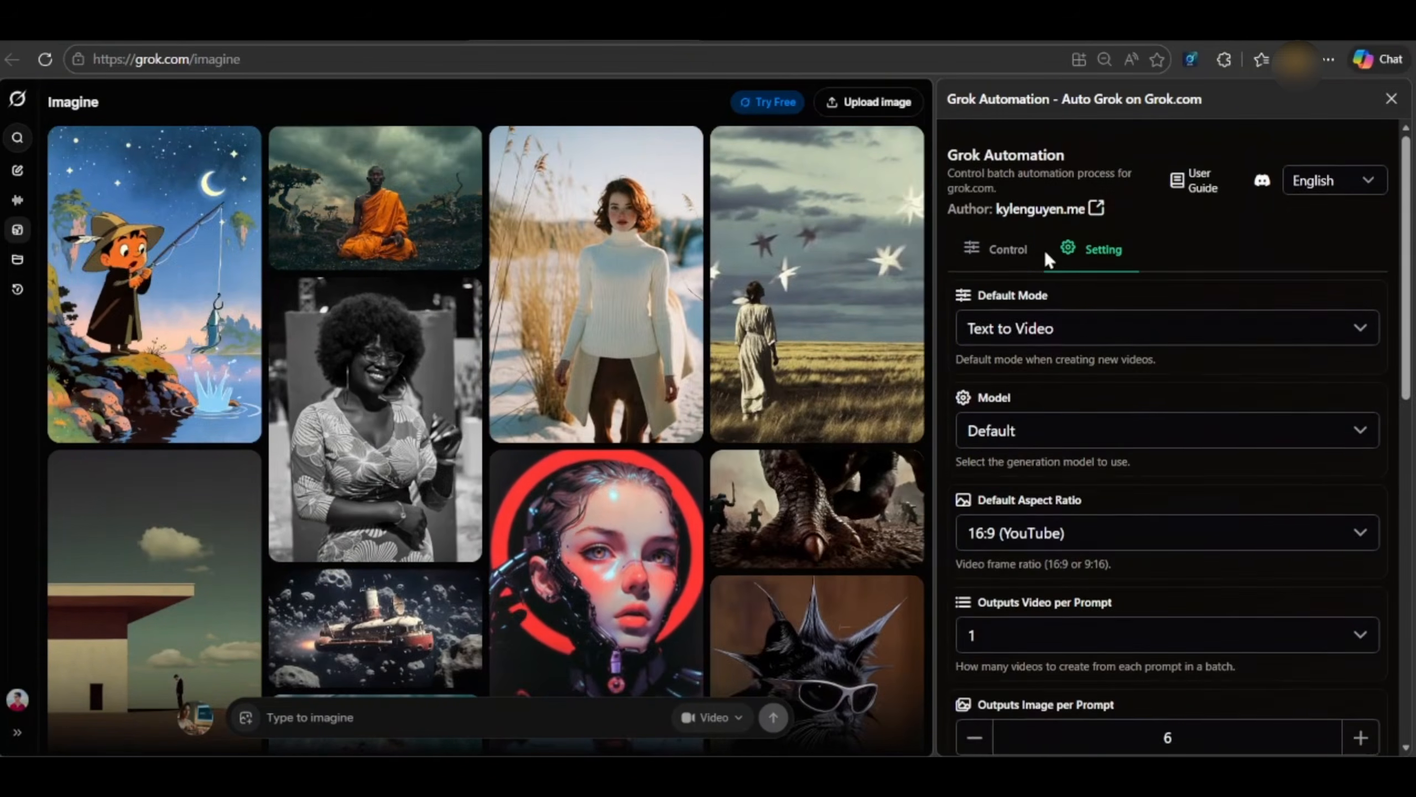
left_click(1003, 239)
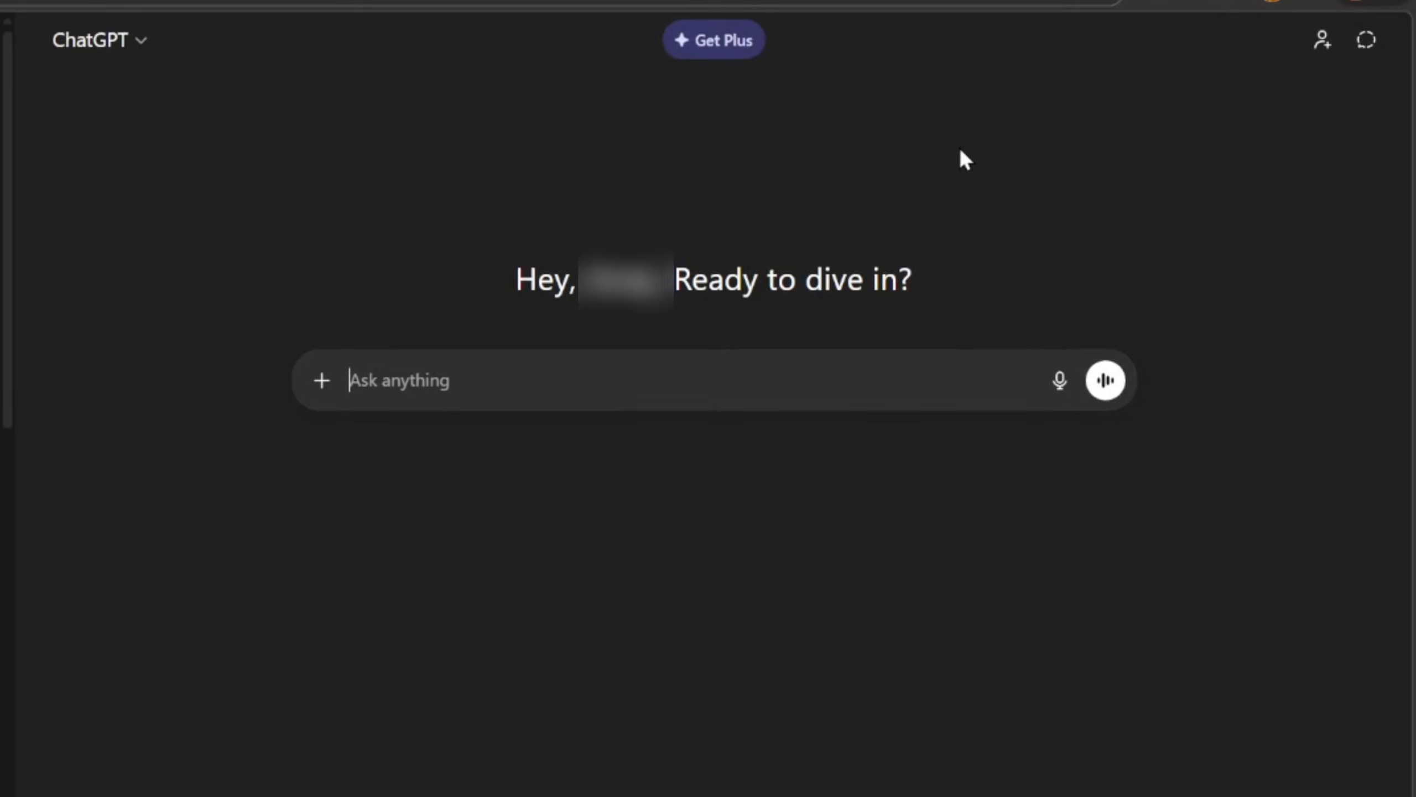
- Switch to ChatGPT and review the request for exactly 20 cinematic red-hooded hacker video prompts, including its consistency and single code block rules
left_click_drag(313, 377, 387, 371)
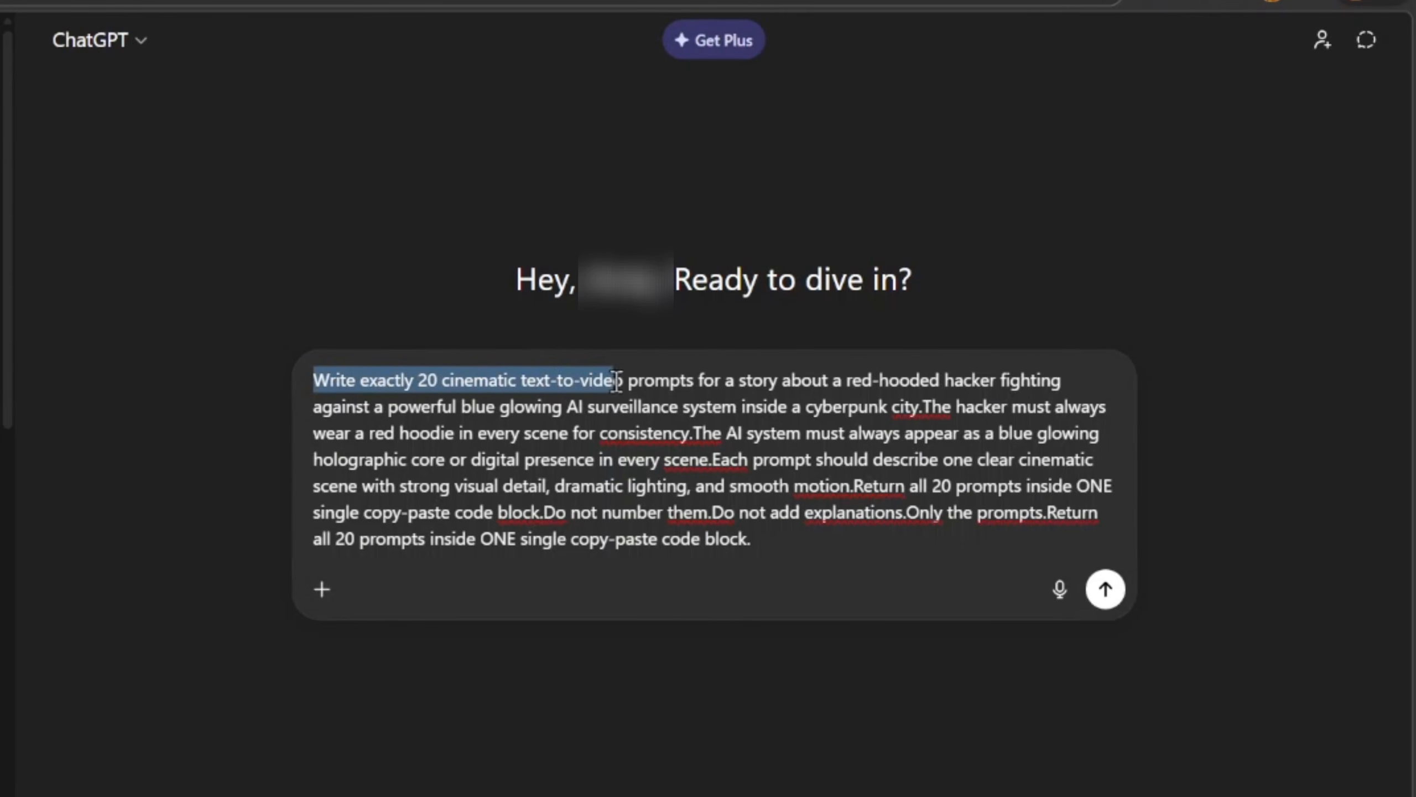
left_click_drag(892, 384, 703, 412)
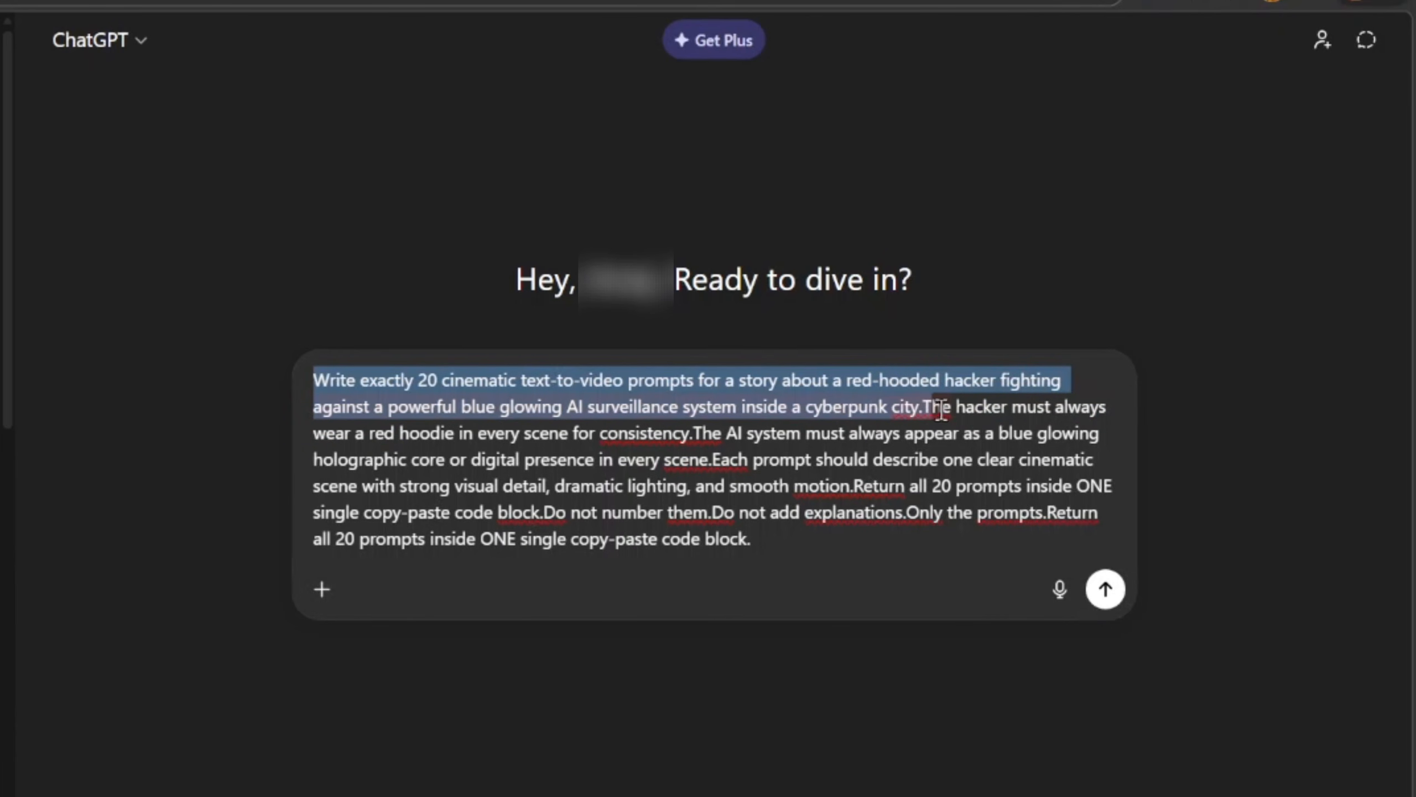
left_click_drag(930, 410, 1070, 410)
left_click_drag(1199, 425, 439, 440)
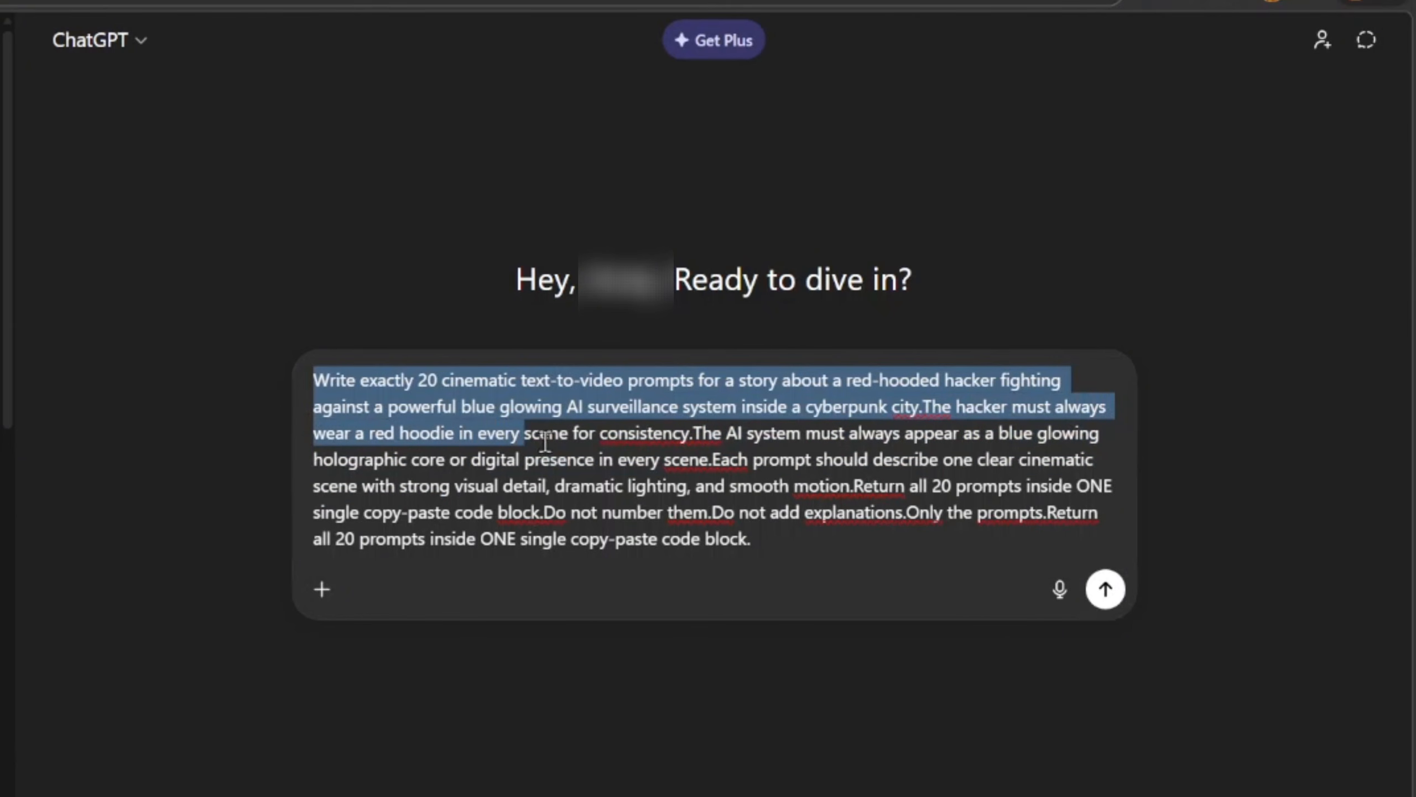
left_click_drag(525, 441, 705, 436)
left_click_drag(991, 441, 418, 463)
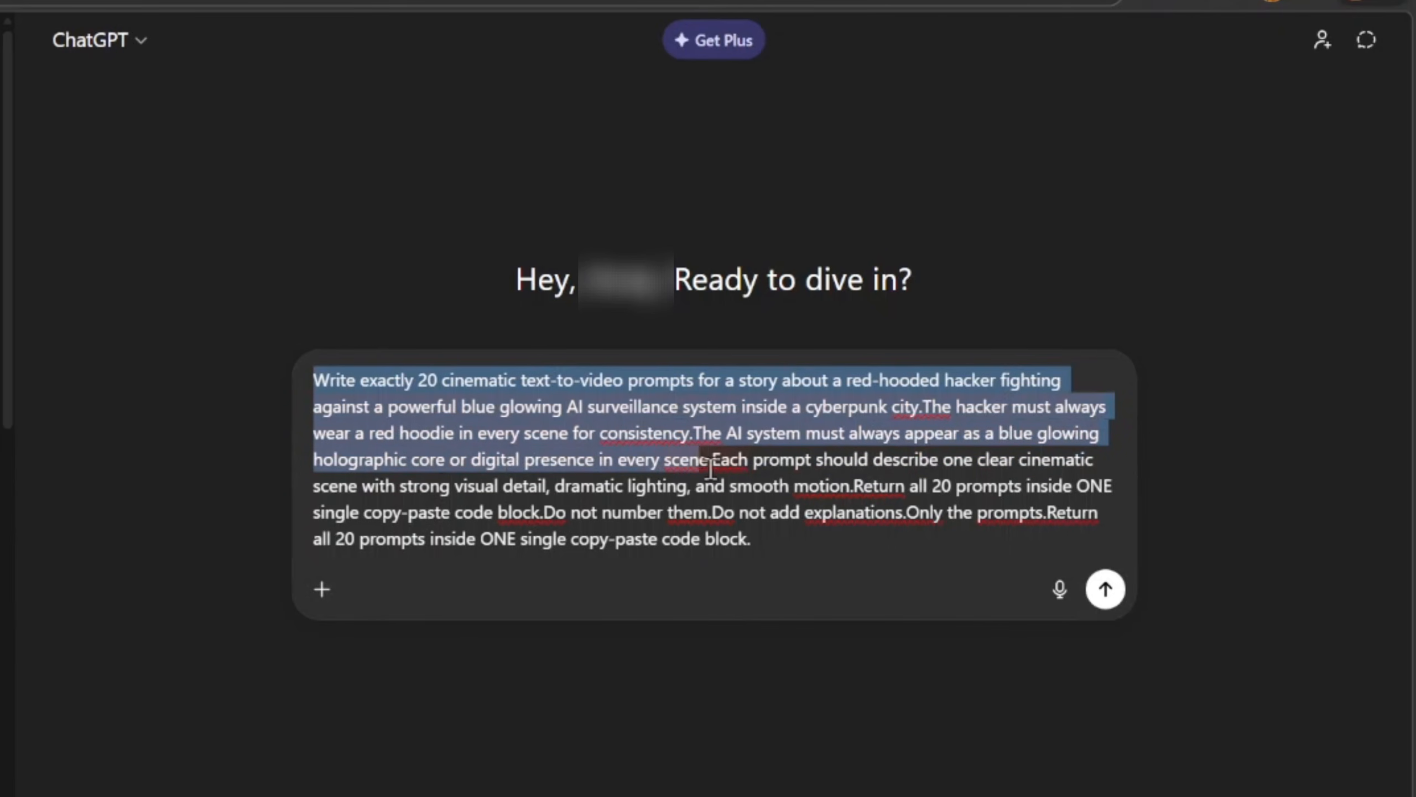
left_click_drag(902, 464, 1025, 466)
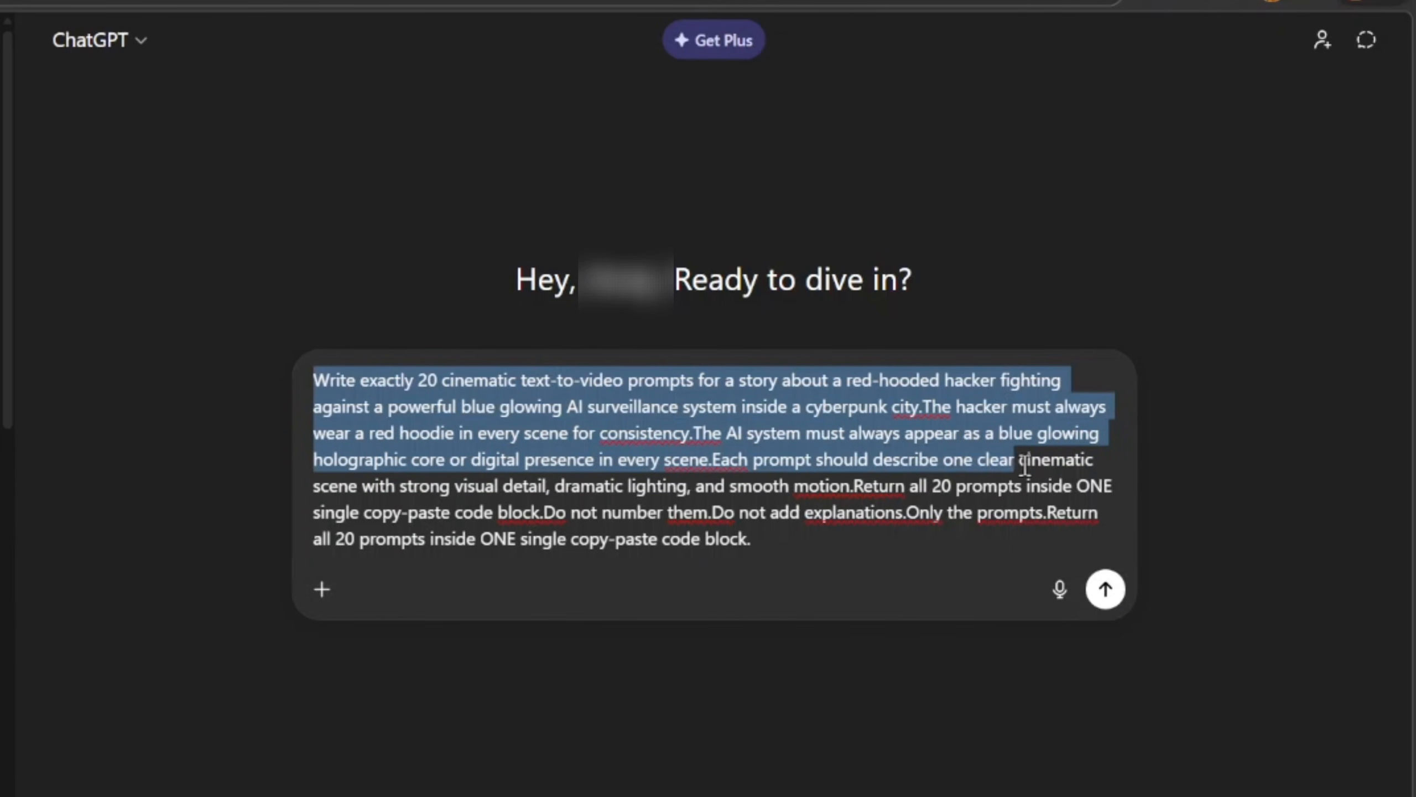
left_click_drag(1146, 477, 504, 491)
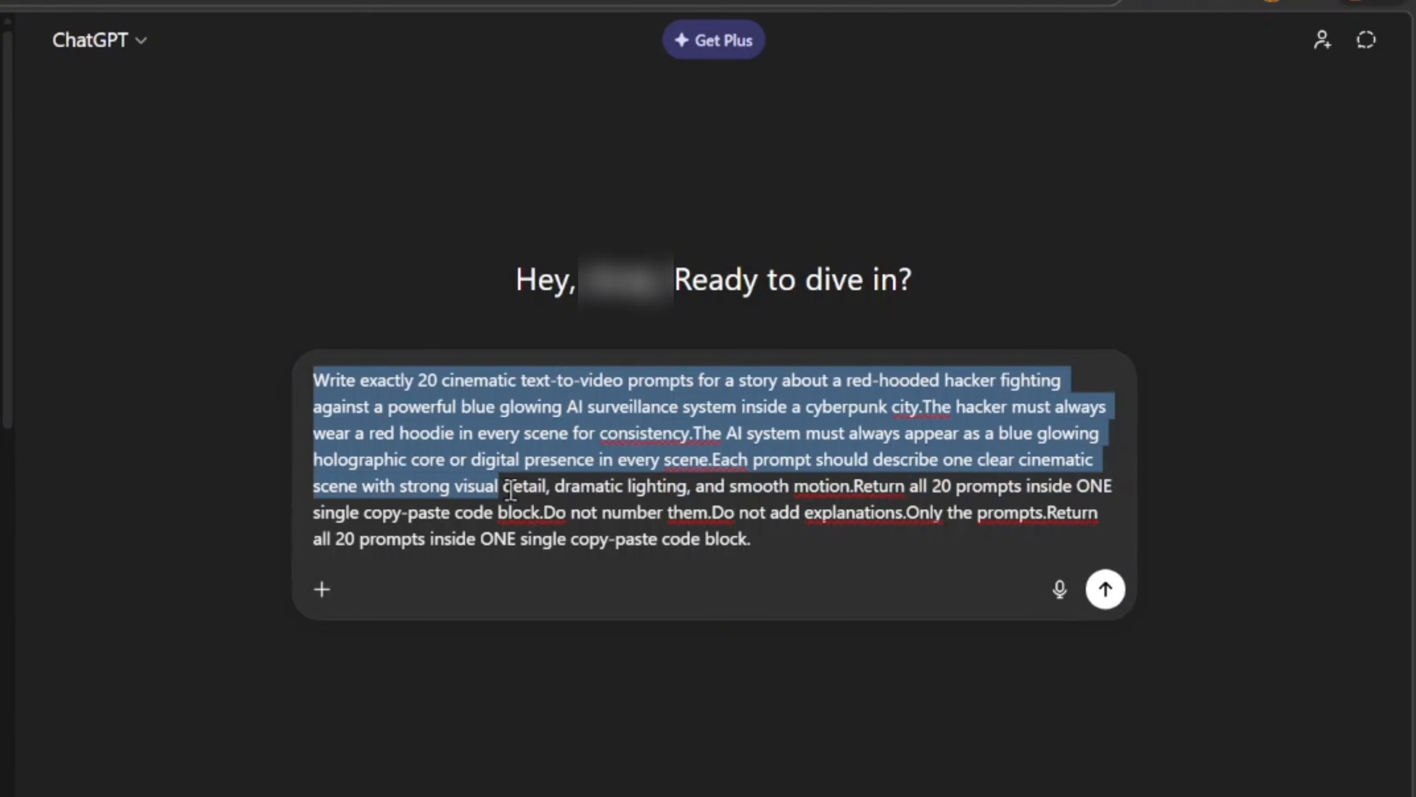
left_click_drag(819, 480, 1067, 484)
left_click_drag(1169, 491, 288, 484)
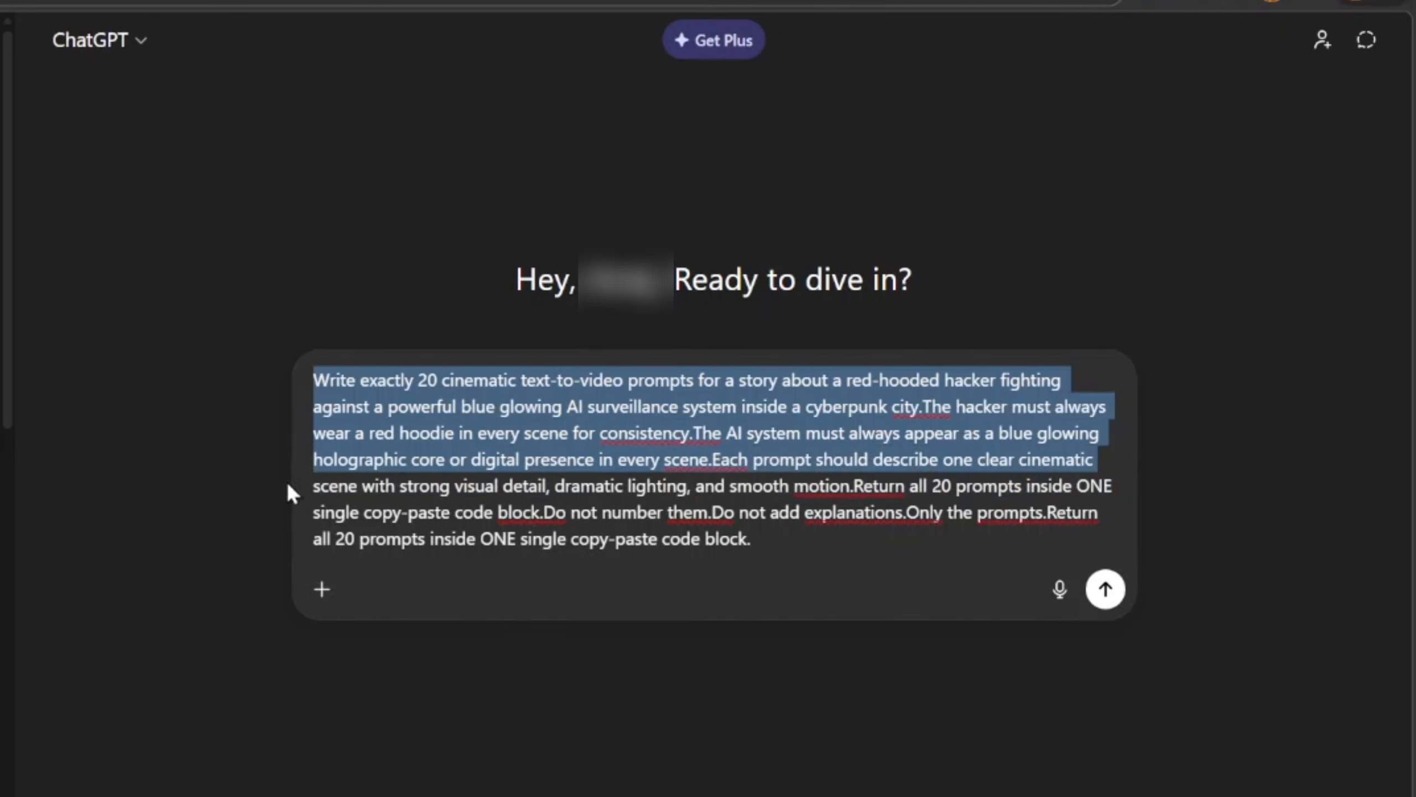
left_click_drag(382, 492, 430, 512)
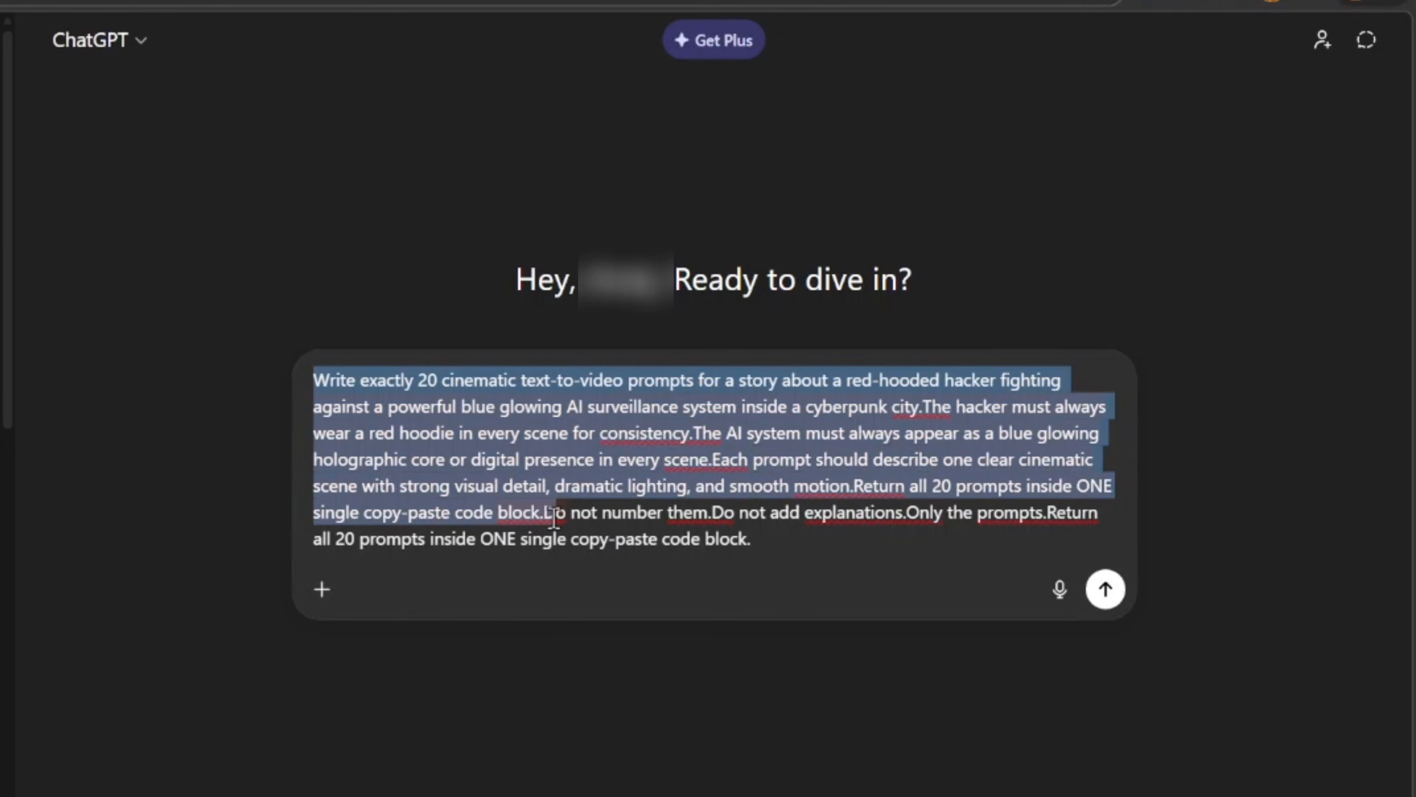
left_click_drag(554, 516, 660, 508)
left_click_drag(760, 516, 999, 517)
left_click_drag(1137, 520, 358, 544)
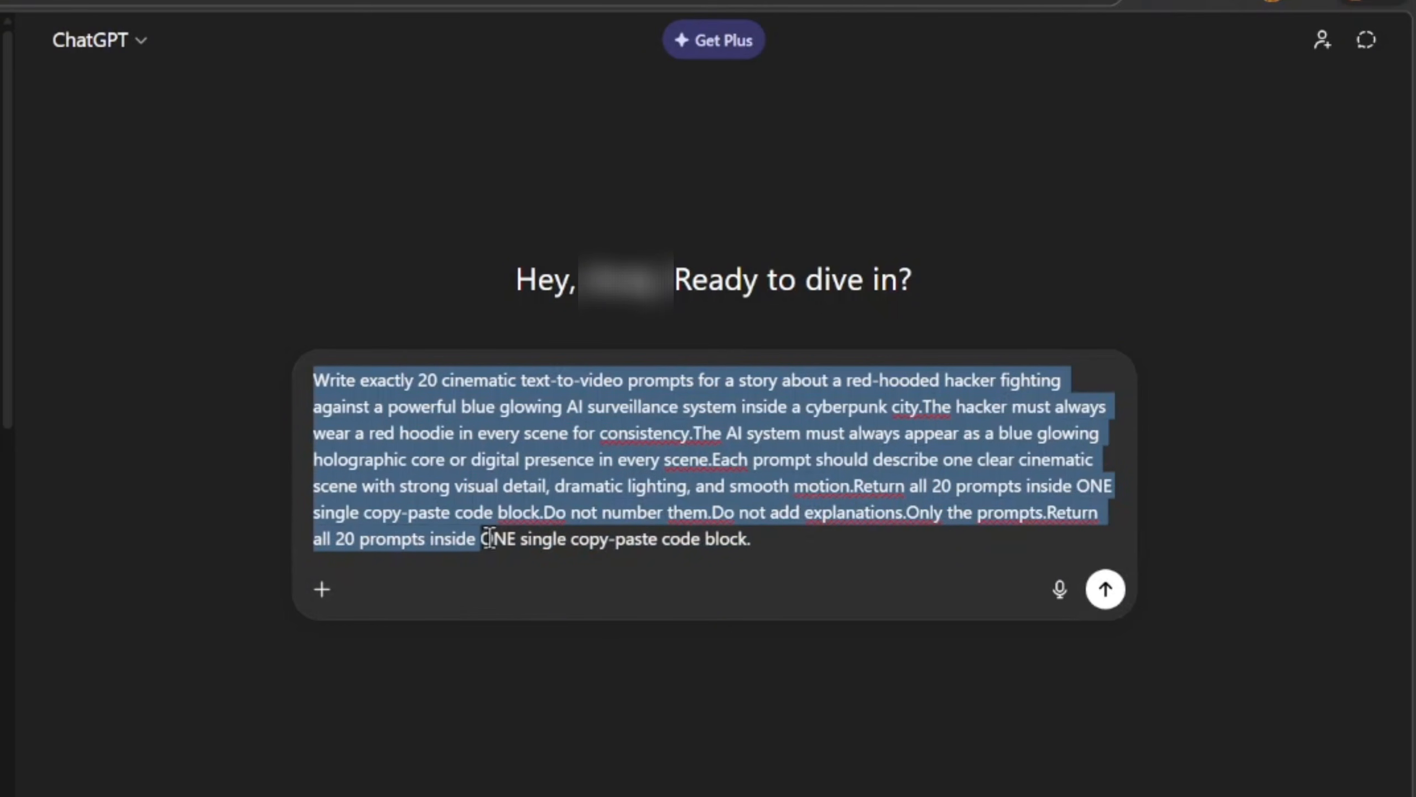
left_click_drag(585, 551, 510, 533)
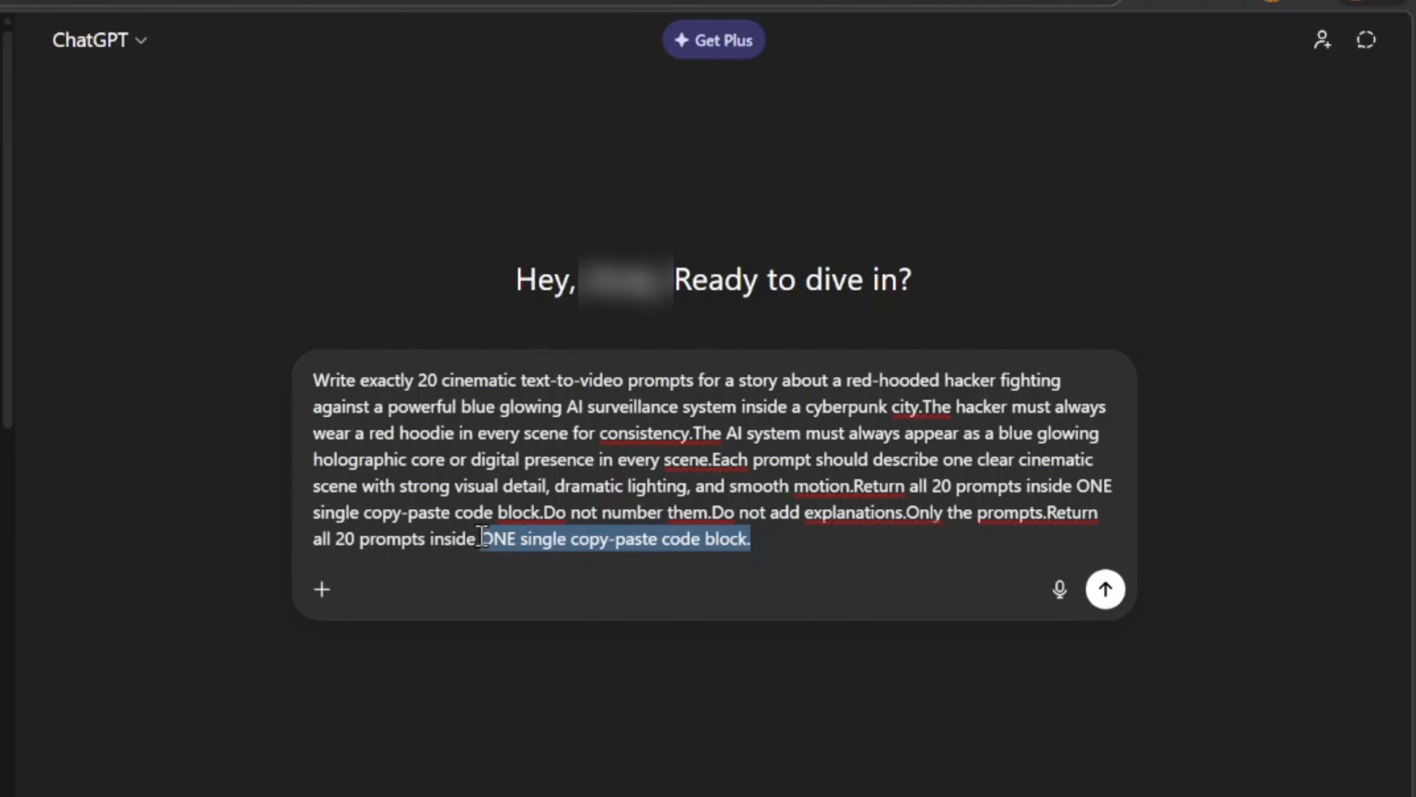
left_click(454, 538)
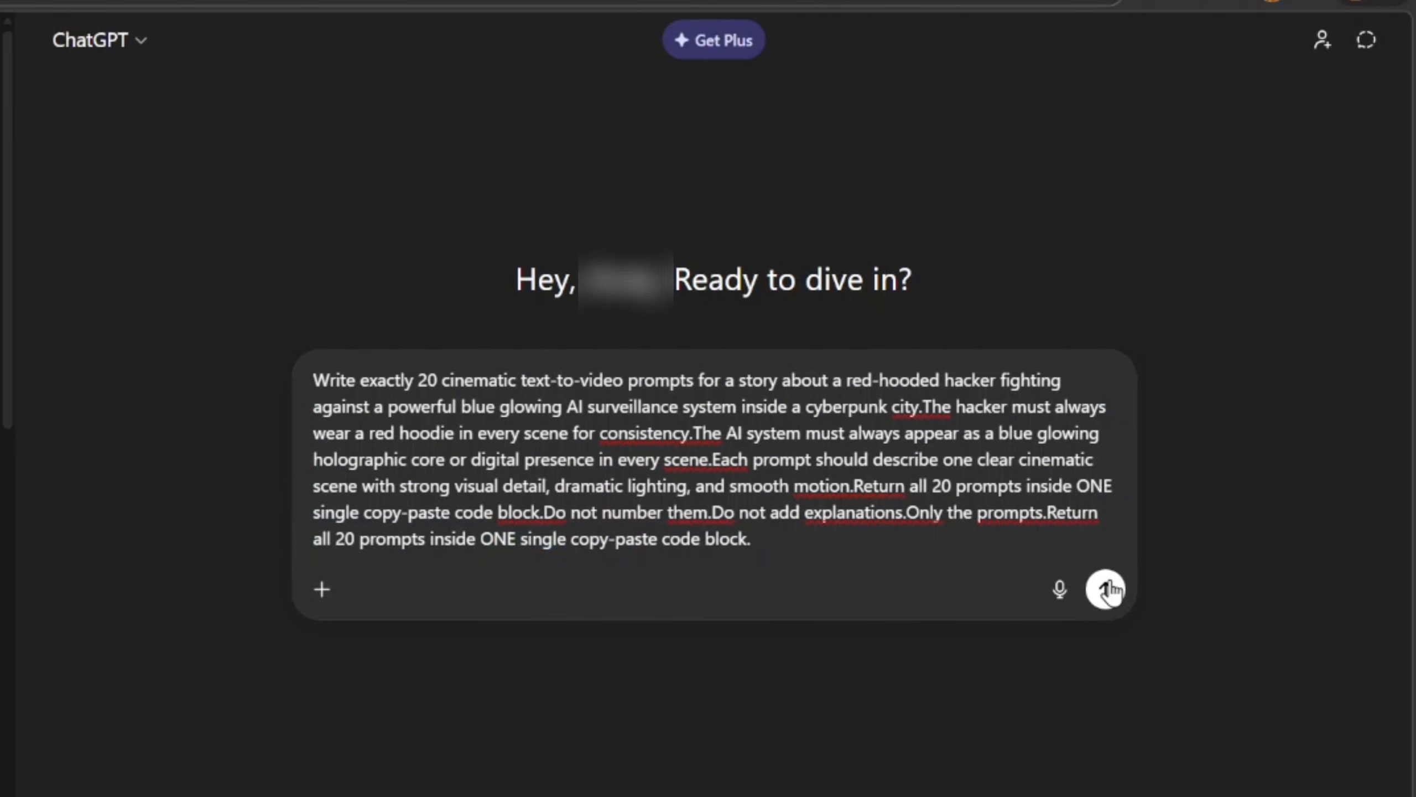
- Send ChatGPT the request for 20 text-to-video prompts about the red-hooded hacker
left_click(1106, 589)
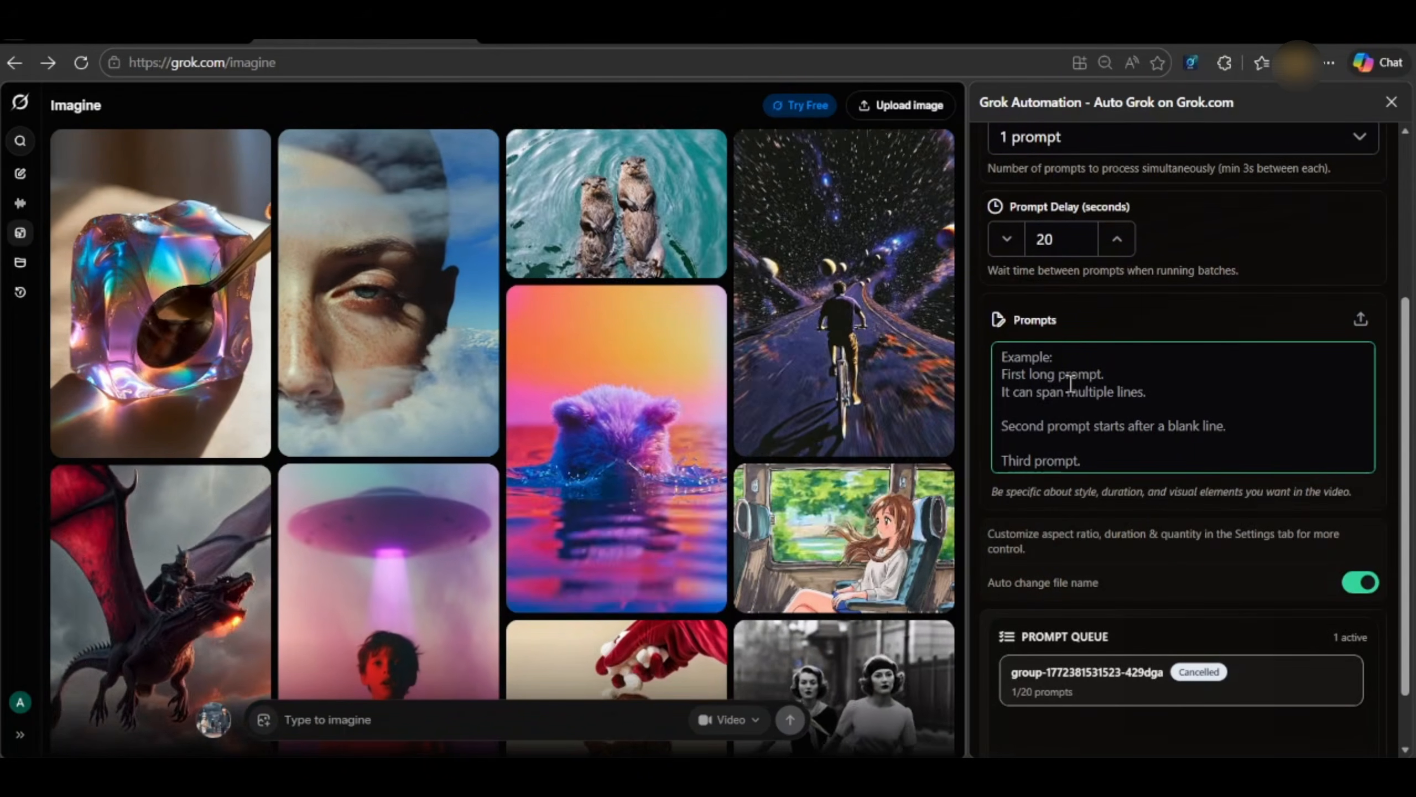
- Switch back to Grok Automation, paste the hacker story prompts as the batch prompts and run the batch
key("ctrl+v")
mouse_move(1406, 448)
left_mouse_down()
mouse_move(1406, 281)
mouse_move(1406, 465)
left_mouse_up()
scroll(1068, 490, "down", 5)
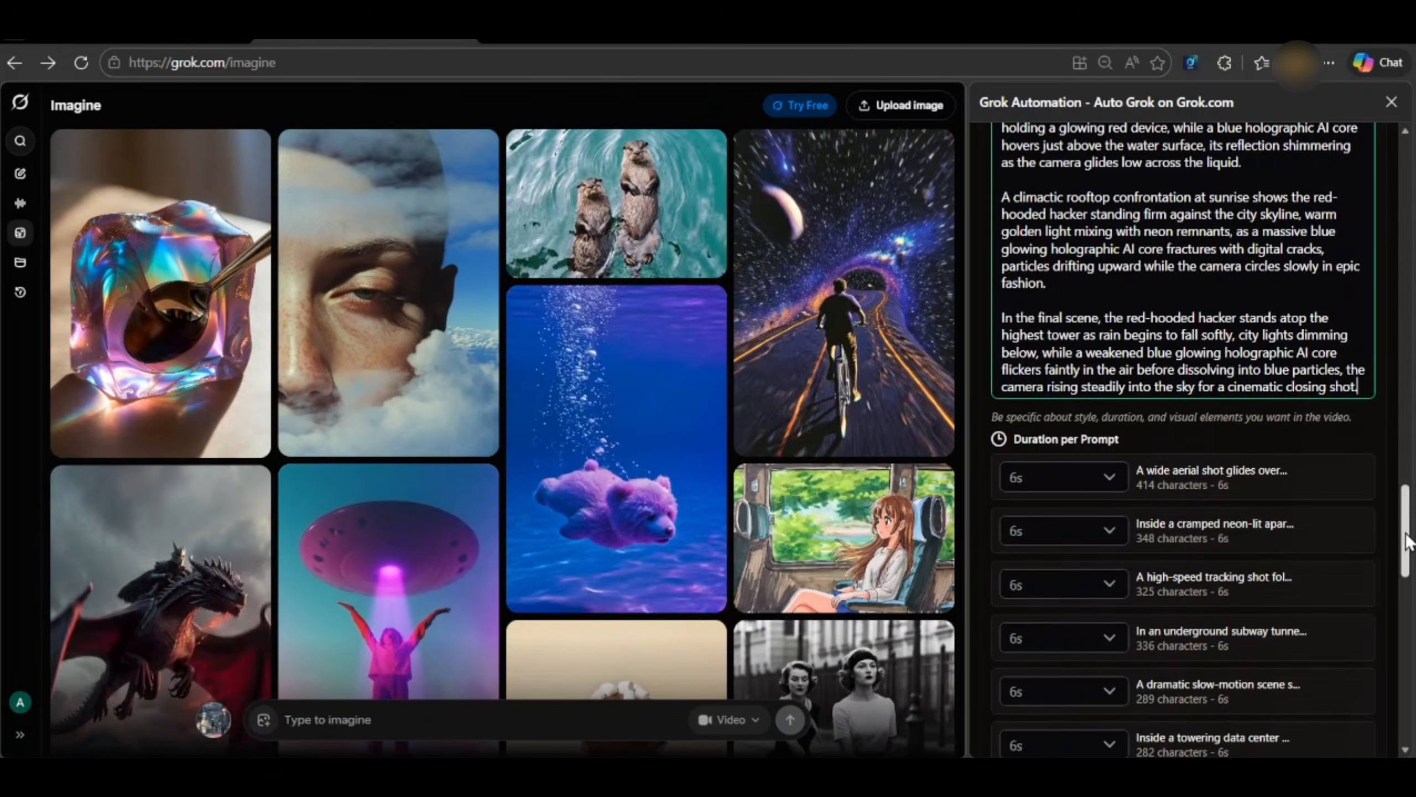
scroll(1393, 547, "down", 10)
scroll(1182, 436, "down", 10)
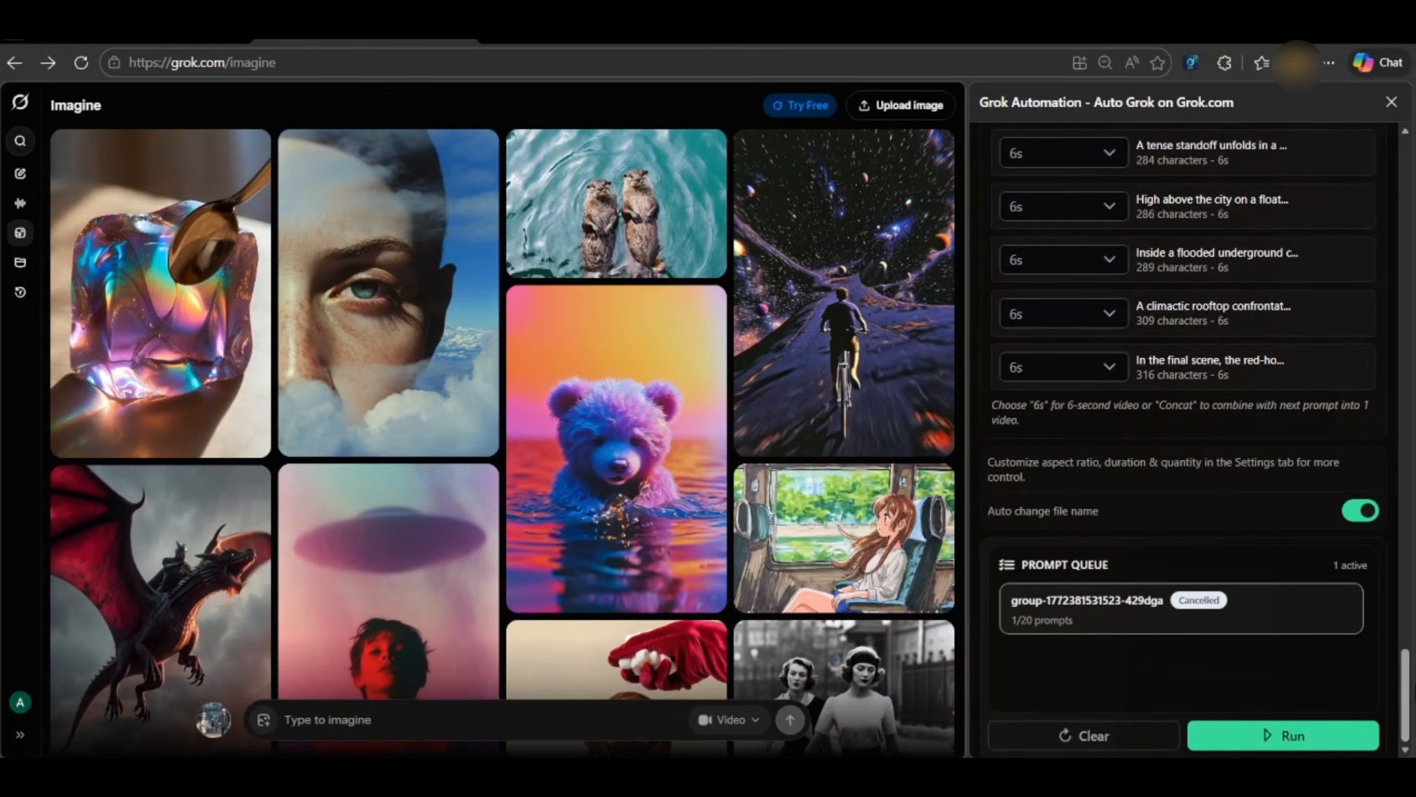
left_click(1267, 746)
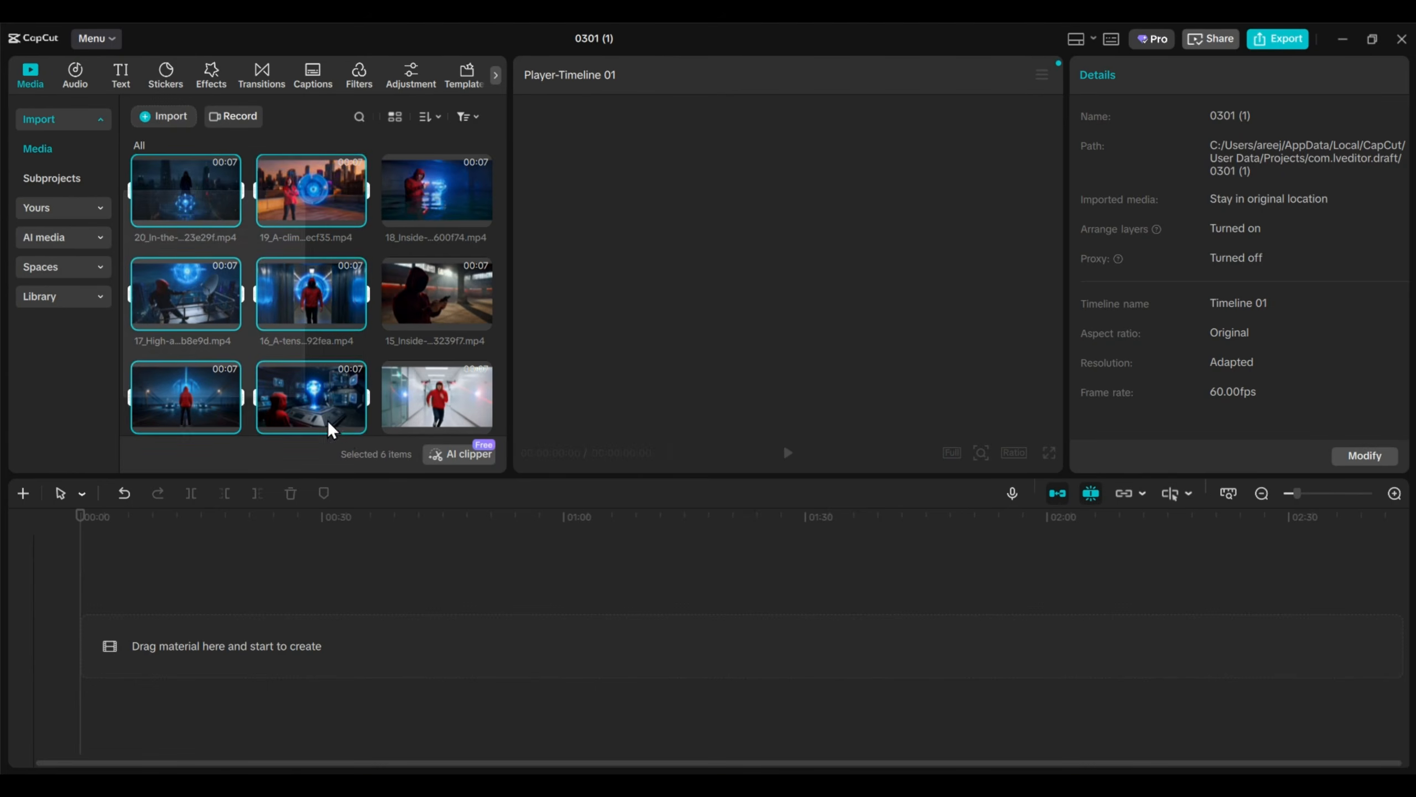
- Switch to CapCut, select all 20 imported video clips and place them on the timeline
scroll(395, 468, "down", 5)
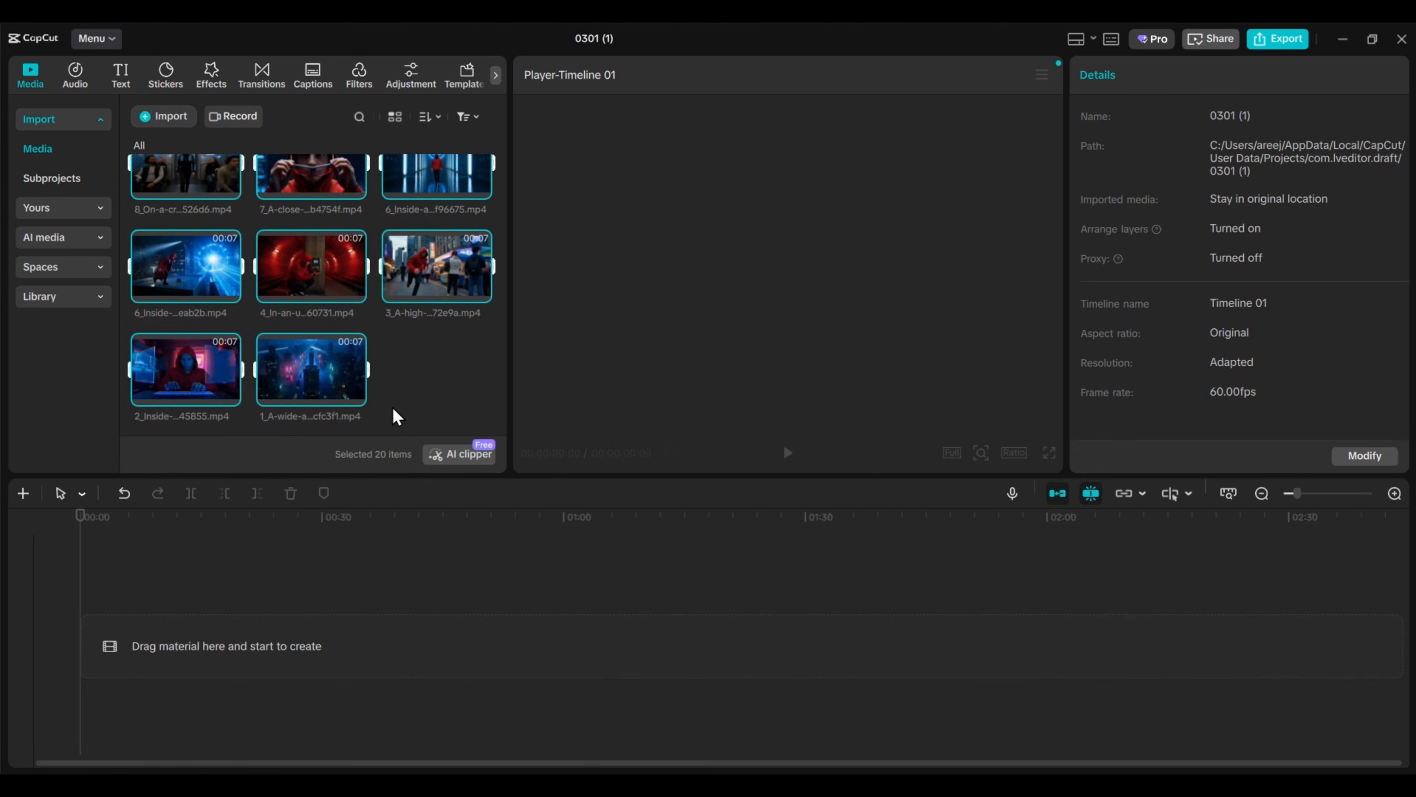
left_click_drag(281, 355, 181, 574)
left_click(178, 567)
- Add favorite transitions, including Left, Pull in, Pull Out, Down and Slide Left, at the first six joins between the timeline clips
scroll(179, 566, "up", 5)
left_click(241, 567)
left_click(261, 75)
left_click_drag(169, 145, 265, 646)
left_click_drag(169, 253, 404, 646)
left_click_drag(264, 252, 543, 646)
left_click_drag(379, 162, 683, 645)
left_click_drag(452, 145, 821, 646)
left_click_drag(264, 145, 961, 645)
- Add Pull in, Pull Out and Tremble transitions at the following joins further along the timeline
scroll(837, 646, "right", 5)
left_click_drag(169, 252, 663, 645)
left_click_drag(265, 252, 803, 645)
left_click_drag(358, 252, 942, 646)
left_click_drag(170, 253, 1082, 646)
left_click_drag(1220, 650, 1224, 647)
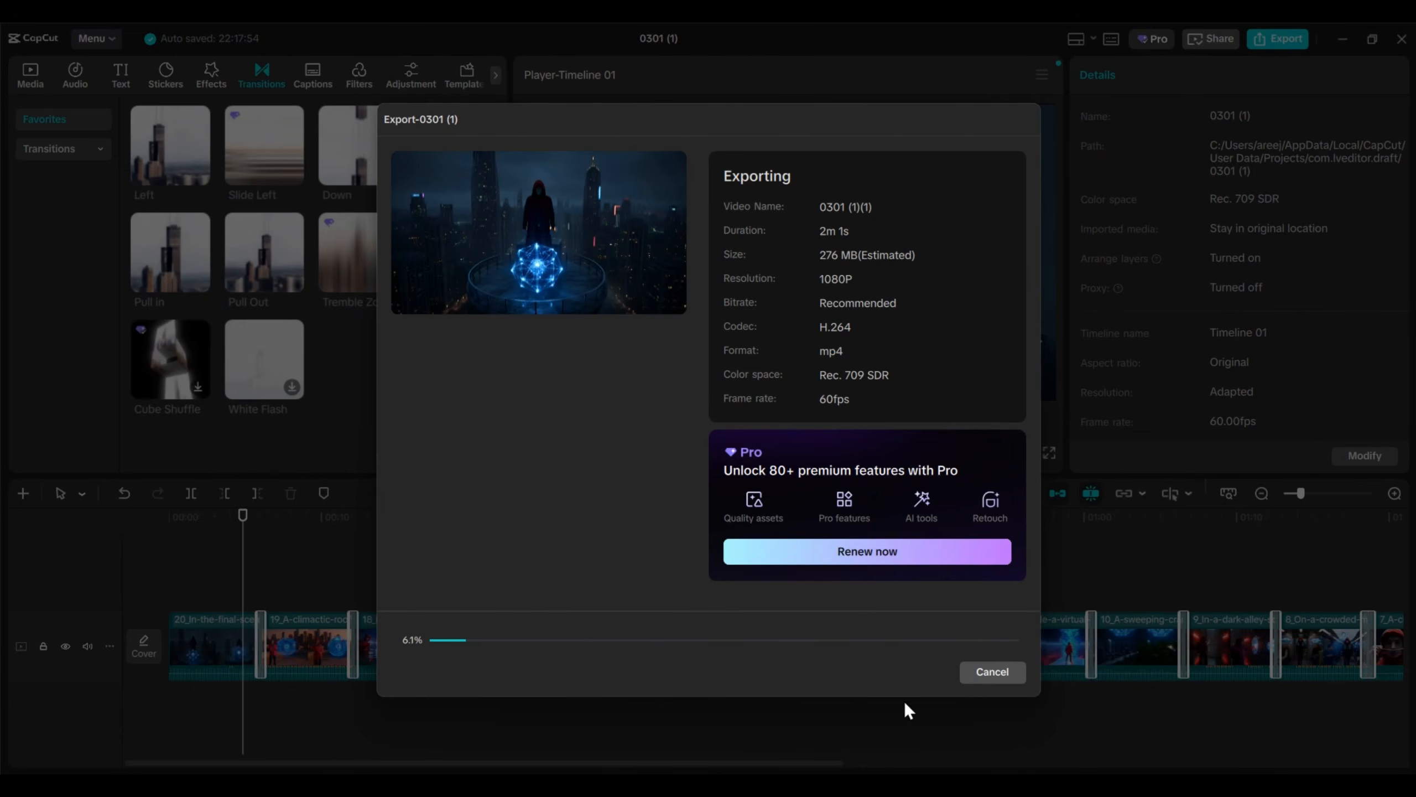